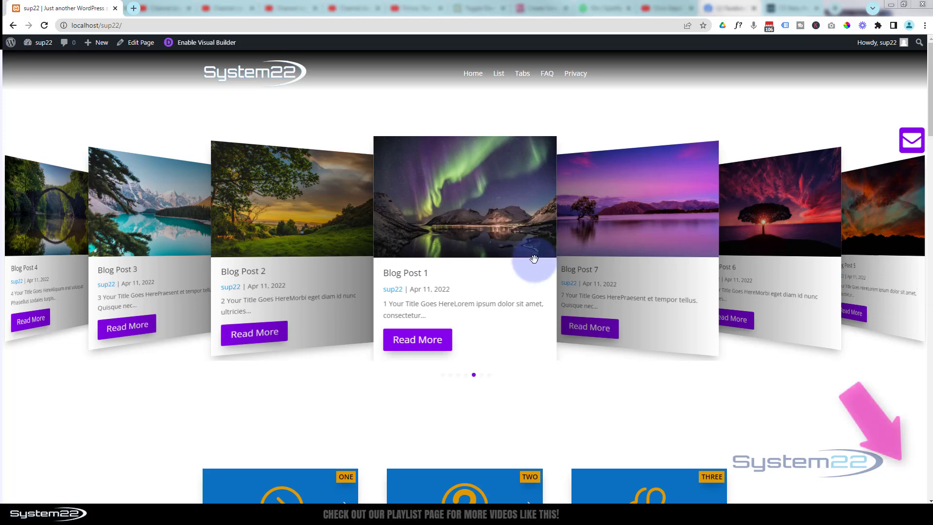
Review the live home page, bring up its exit-intent discount popup and dismiss it
{"action": "scroll", "coordinate": [724, 421], "scroll_direction": "down", "scroll_amount": 10}
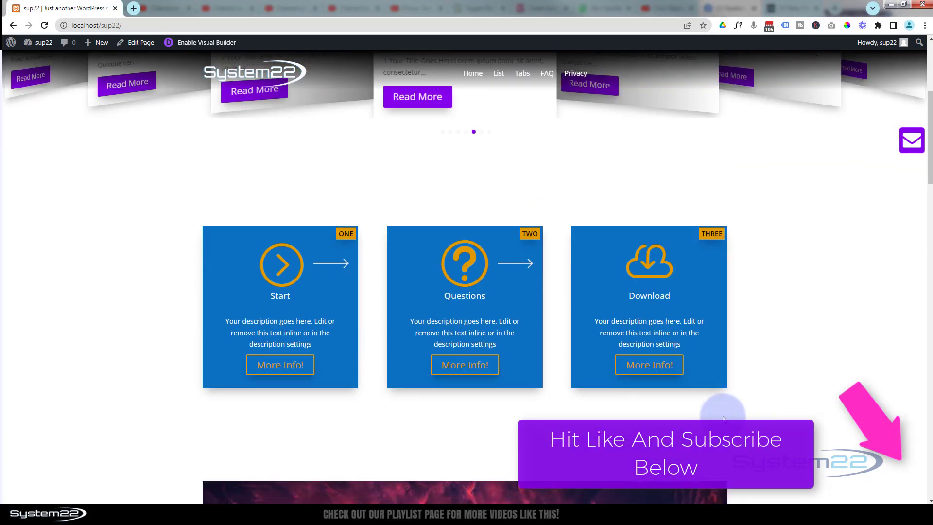
{"action": "scroll", "coordinate": [722, 413], "scroll_direction": "down", "scroll_amount": 2}
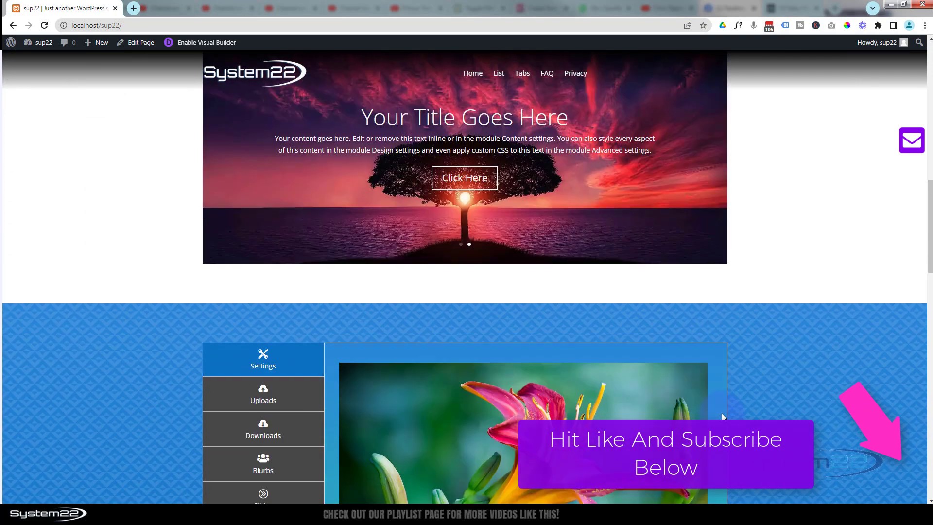
{"action": "scroll", "coordinate": [722, 413], "scroll_direction": "up", "scroll_amount": 7}
{"action": "scroll", "coordinate": [621, 358], "scroll_direction": "up", "scroll_amount": 6}
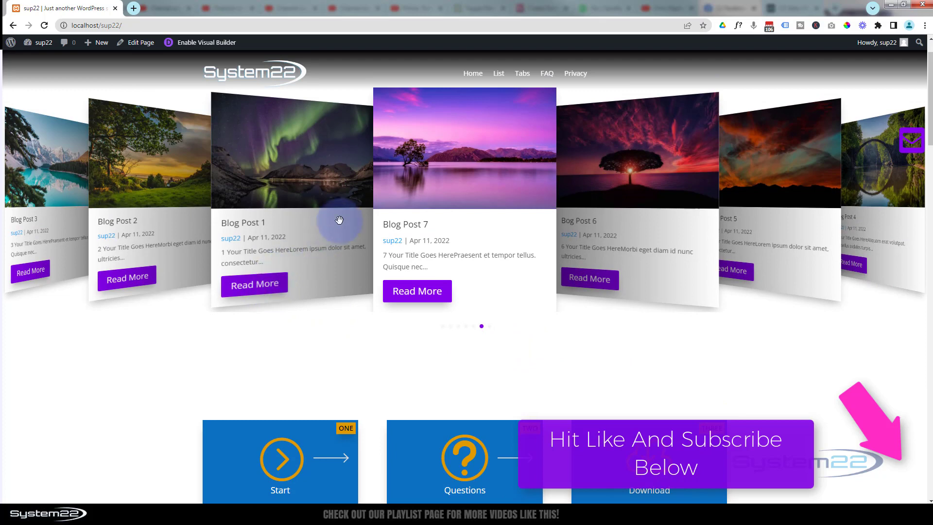
{"action": "mouse_move", "coordinate": [503, 18]}
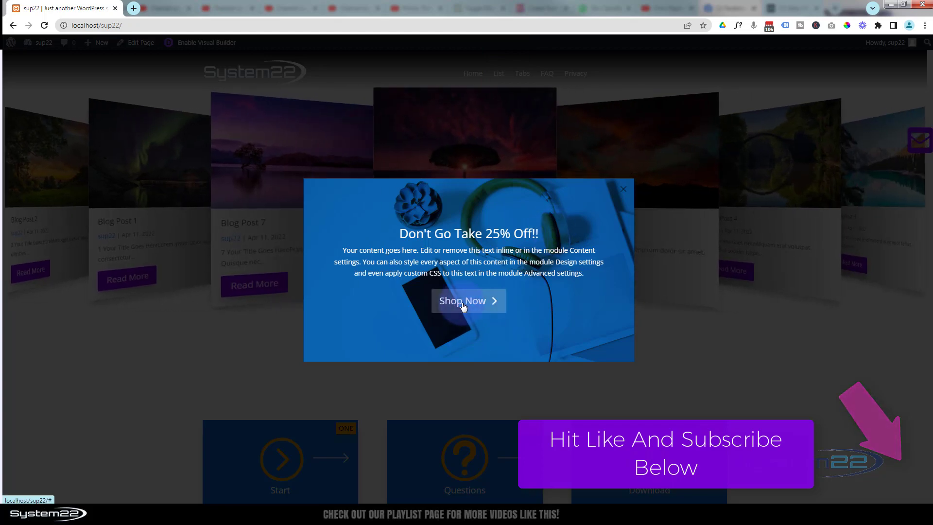
{"action": "left_click", "coordinate": [734, 303]}
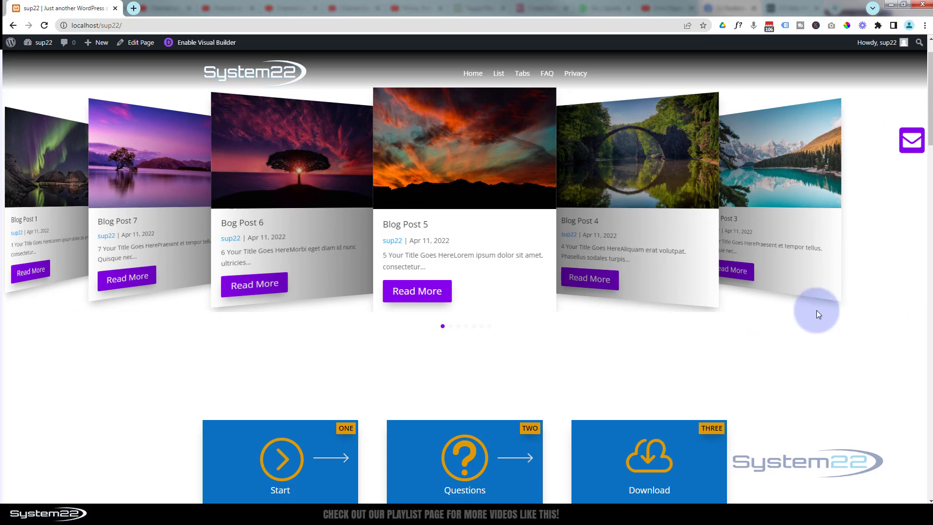
Enable the Visual Builder for the home page and insert a Call To Action module below the Questions blurb
{"action": "left_click", "coordinate": [207, 43]}
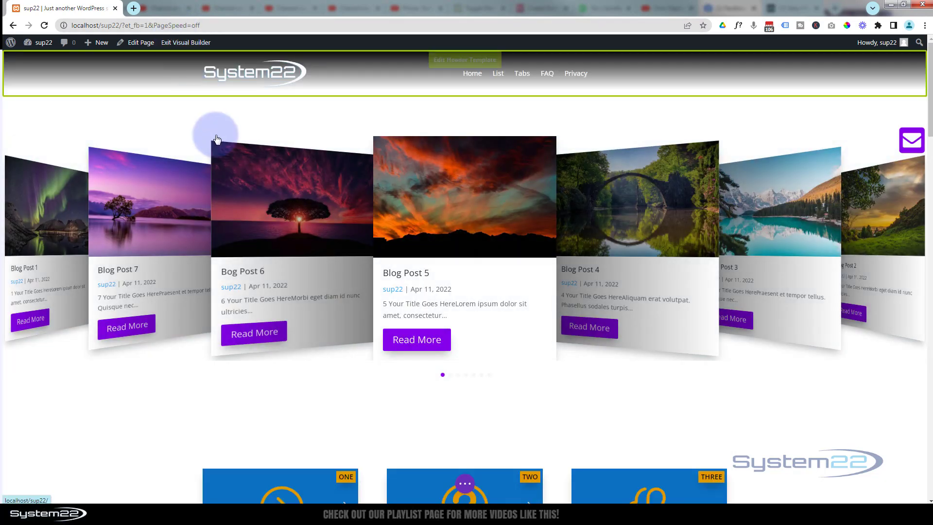
{"action": "scroll", "coordinate": [216, 136], "scroll_direction": "down", "scroll_amount": 5}
{"action": "scroll", "coordinate": [216, 135], "scroll_direction": "down", "scroll_amount": 2}
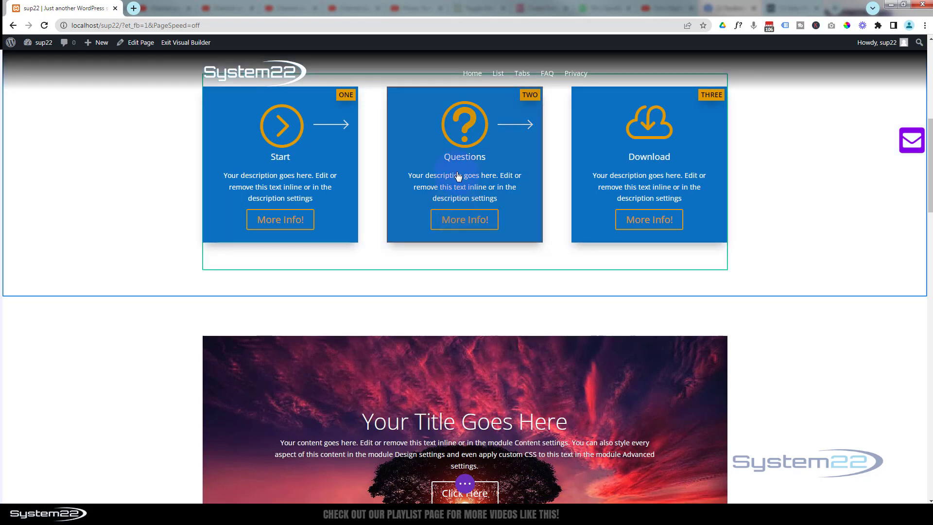
{"action": "scroll", "coordinate": [449, 325], "scroll_direction": "down", "scroll_amount": 3}
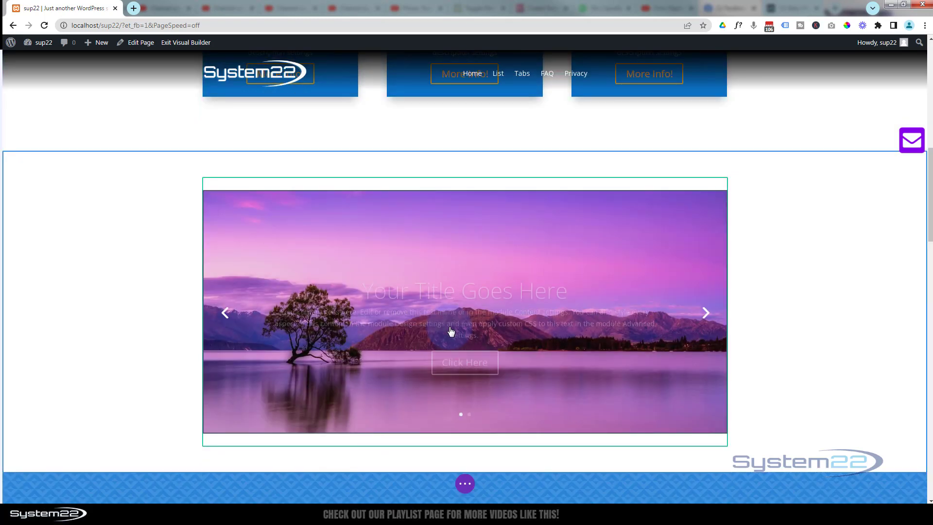
{"action": "scroll", "coordinate": [449, 330], "scroll_direction": "up", "scroll_amount": 5}
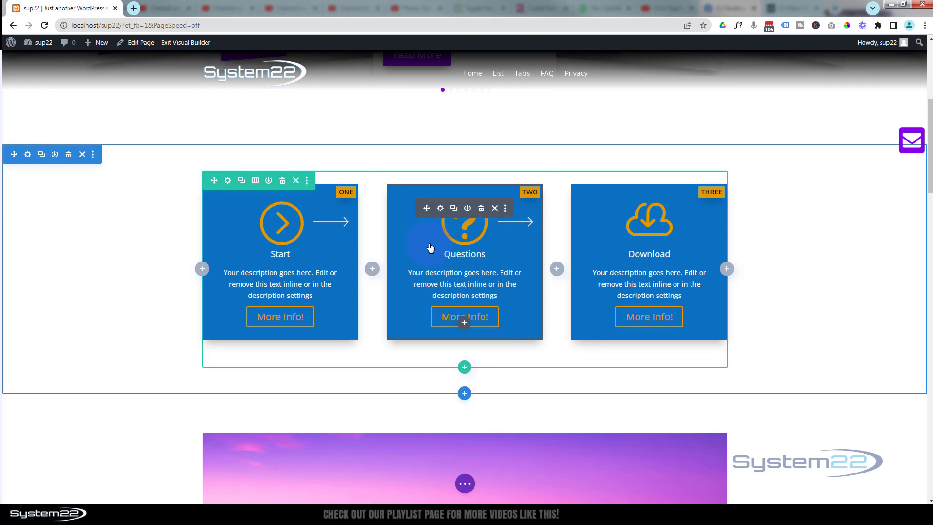
{"action": "left_click", "coordinate": [465, 324]}
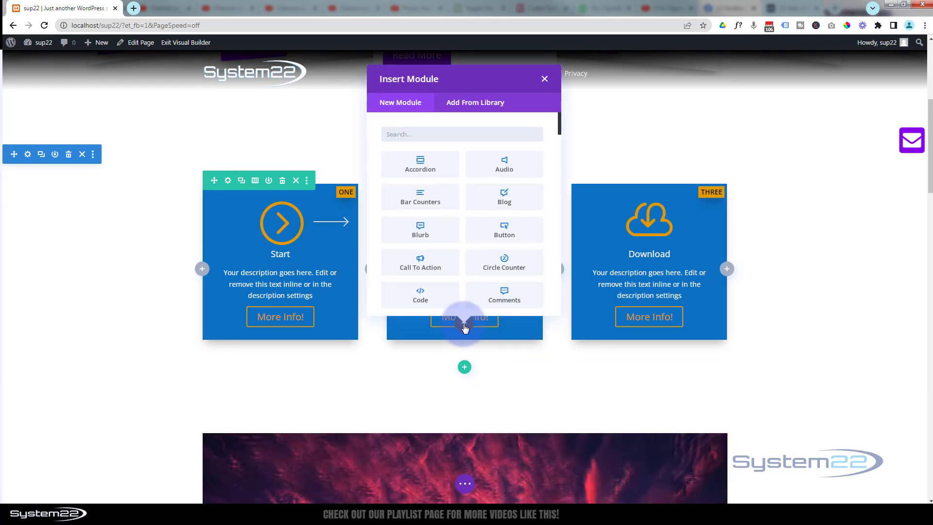
{"action": "left_click", "coordinate": [431, 269]}
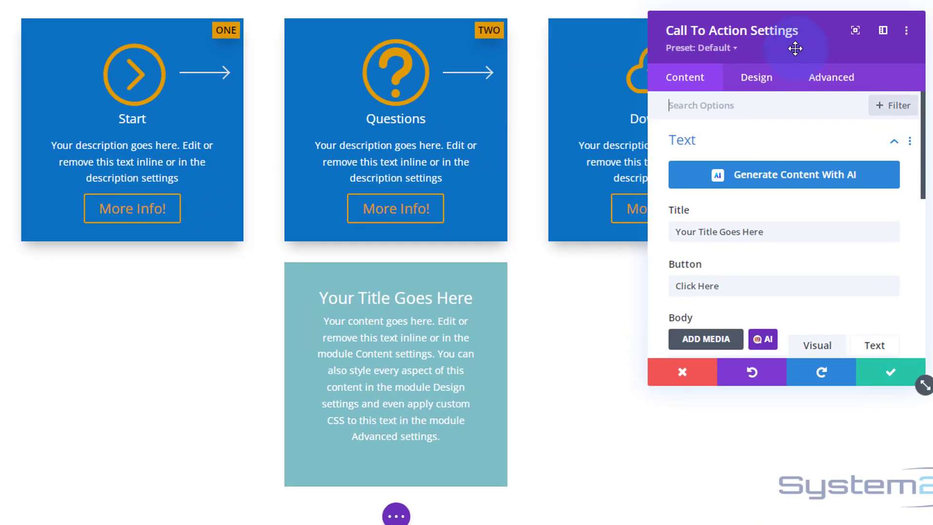
Set the call to action's title to "Don't Leave Now 25% Off!"
{"action": "left_click_drag", "start_coordinate": [794, 44], "coordinate": [717, 124]}
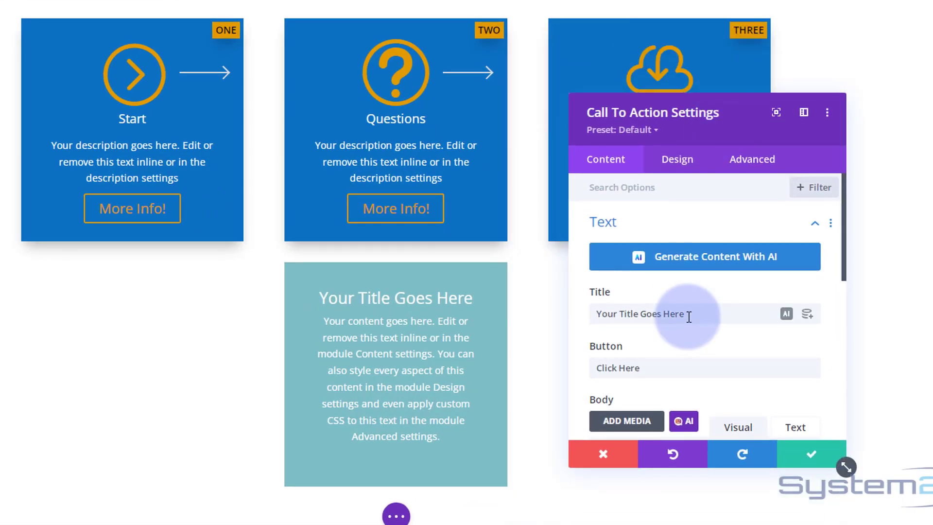
{"action": "left_click_drag", "start_coordinate": [689, 313], "coordinate": [562, 309]}
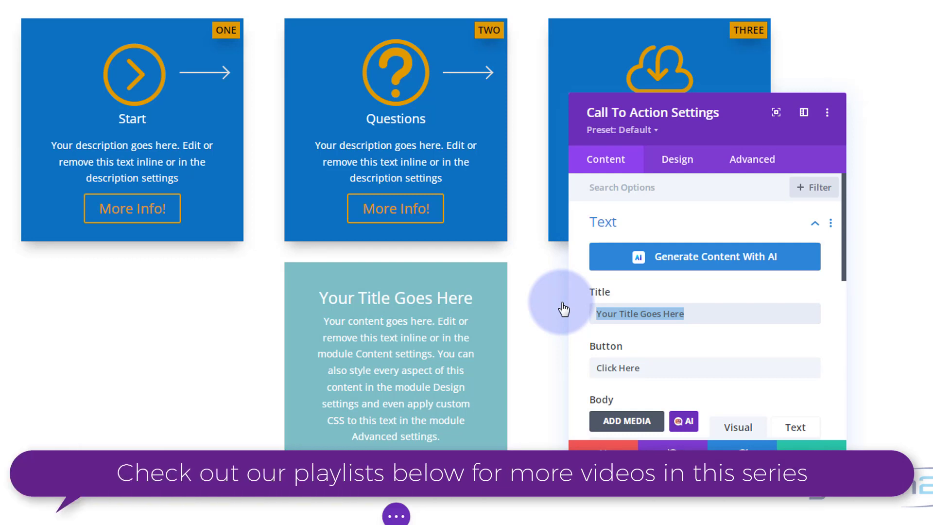
{"action": "type", "text": "Don'"}
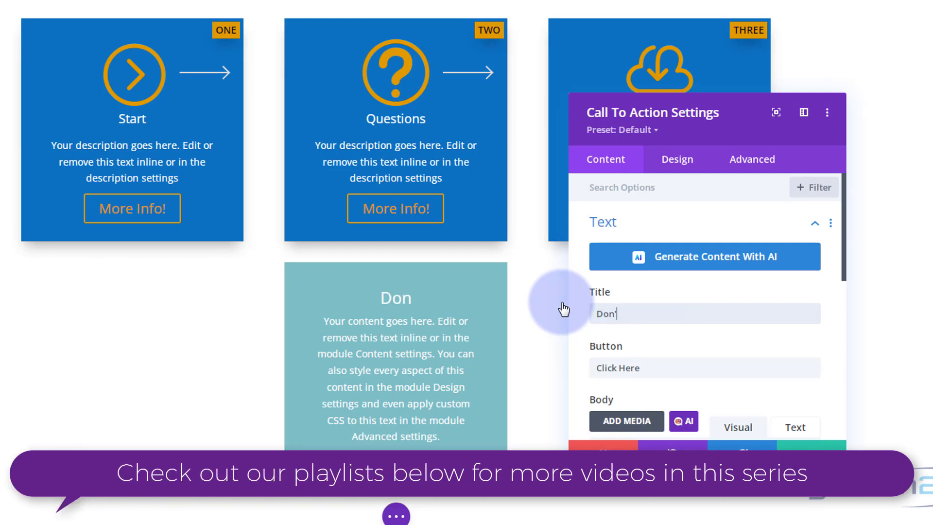
{"action": "type", "text": "t Leave Now "}
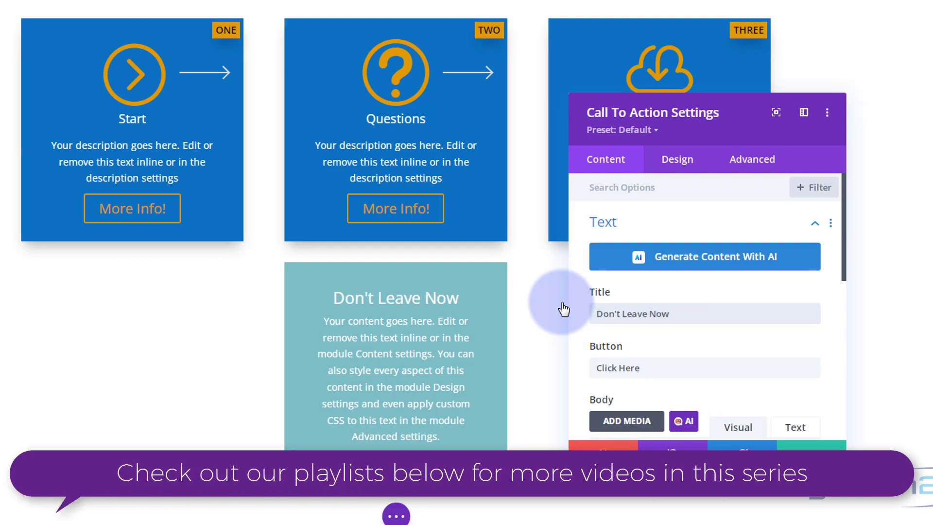
{"action": "type", "text": "25%"}
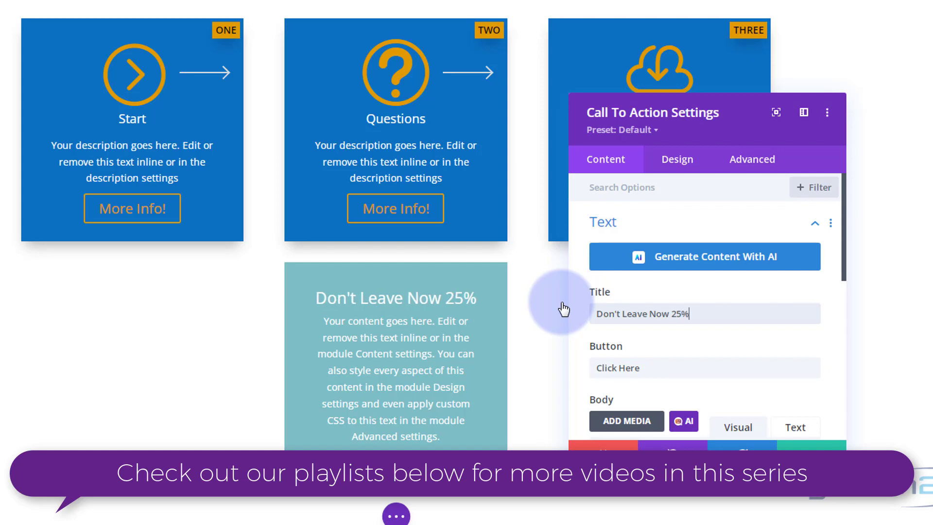
{"action": "type", "text": " Off!"}
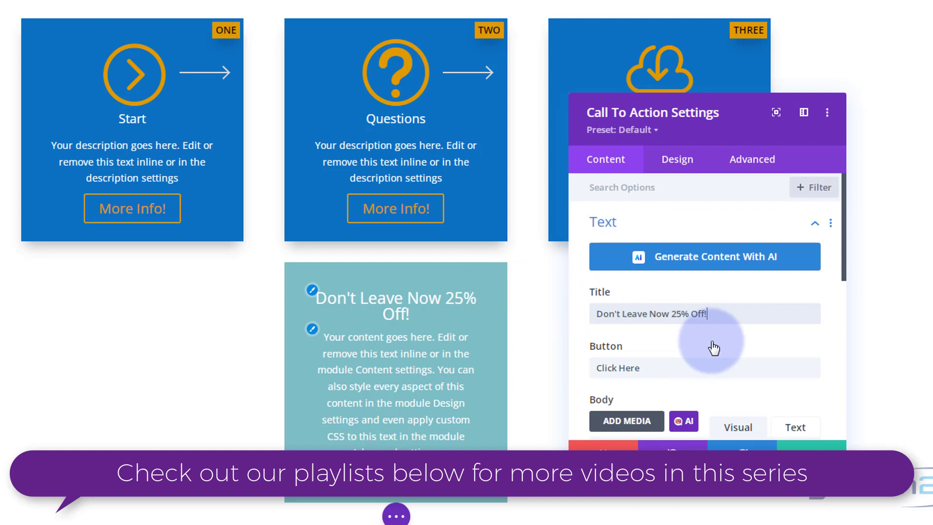
Set the call to action's button link URL to the placeholder "#"
{"action": "scroll", "coordinate": [714, 340], "scroll_direction": "down", "scroll_amount": 2}
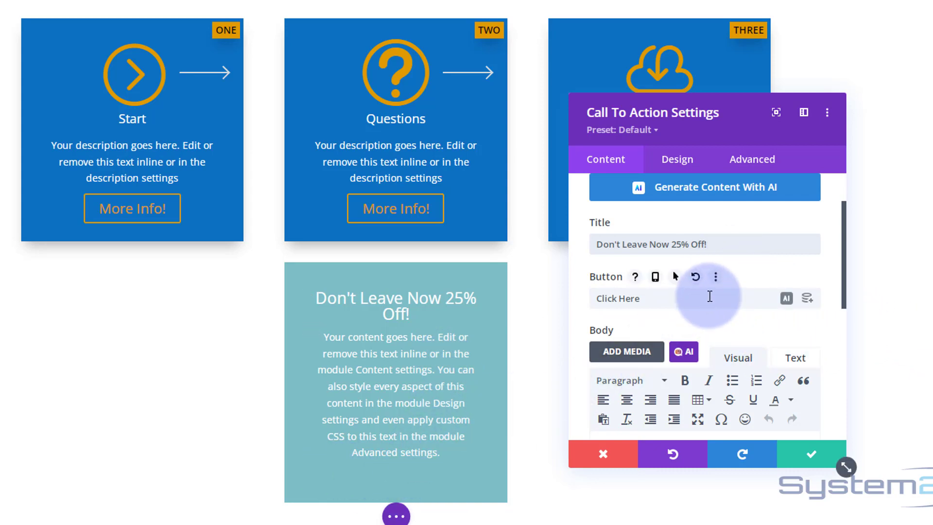
{"action": "scroll", "coordinate": [707, 299], "scroll_direction": "down", "scroll_amount": 5}
{"action": "scroll", "coordinate": [590, 204], "scroll_direction": "up", "scroll_amount": 2}
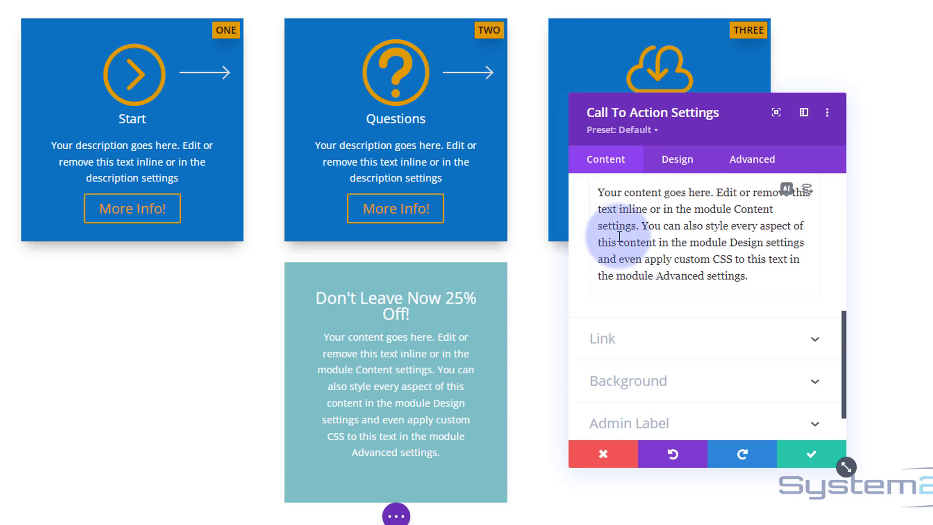
{"action": "left_click_drag", "start_coordinate": [597, 241], "coordinate": [770, 341]}
{"action": "scroll", "coordinate": [761, 366], "scroll_direction": "down", "scroll_amount": 2}
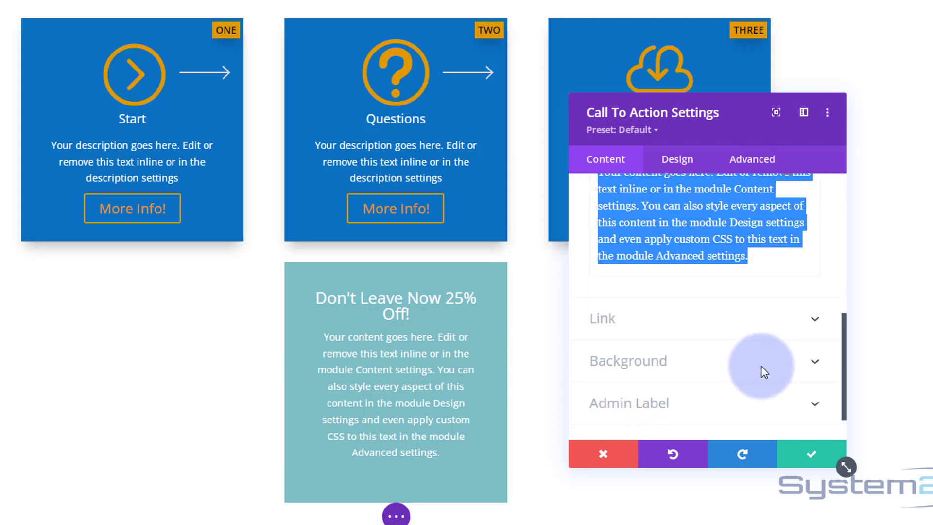
{"action": "left_click", "coordinate": [652, 313]}
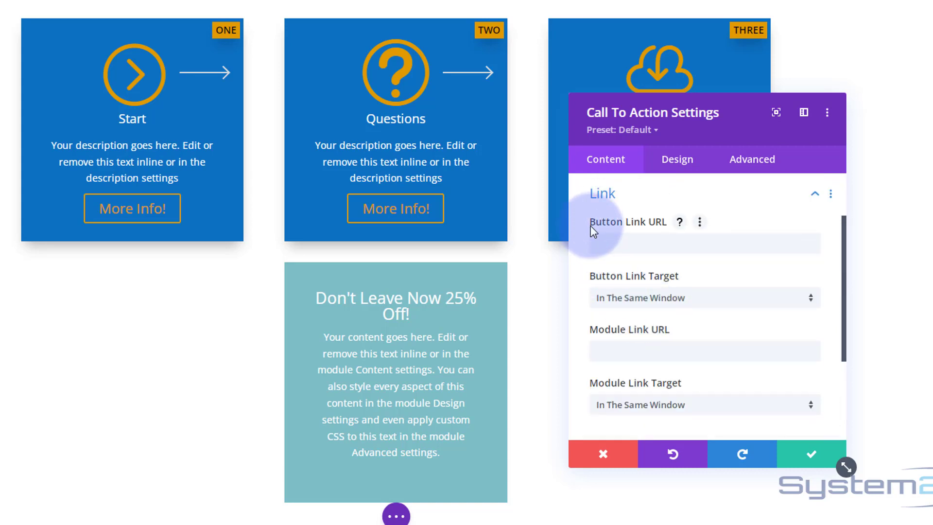
{"action": "left_click", "coordinate": [613, 243]}
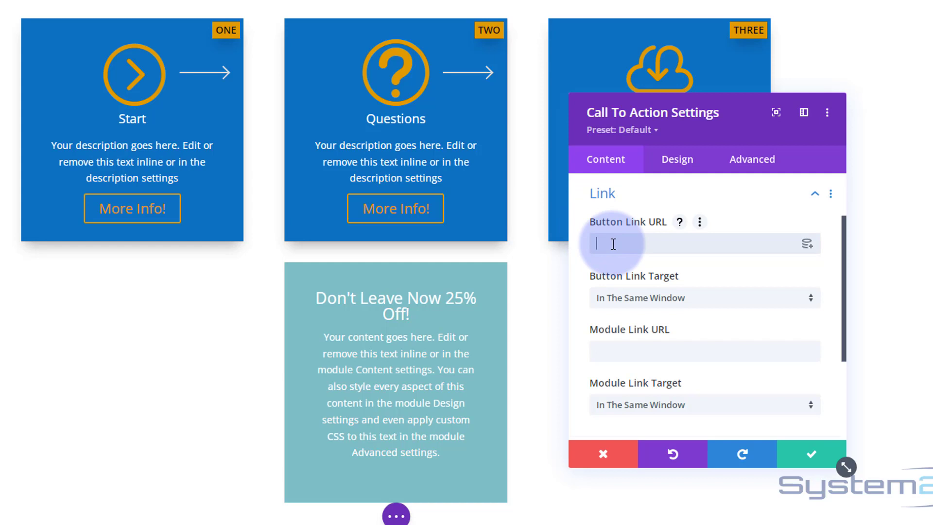
{"action": "type", "text": "#"}
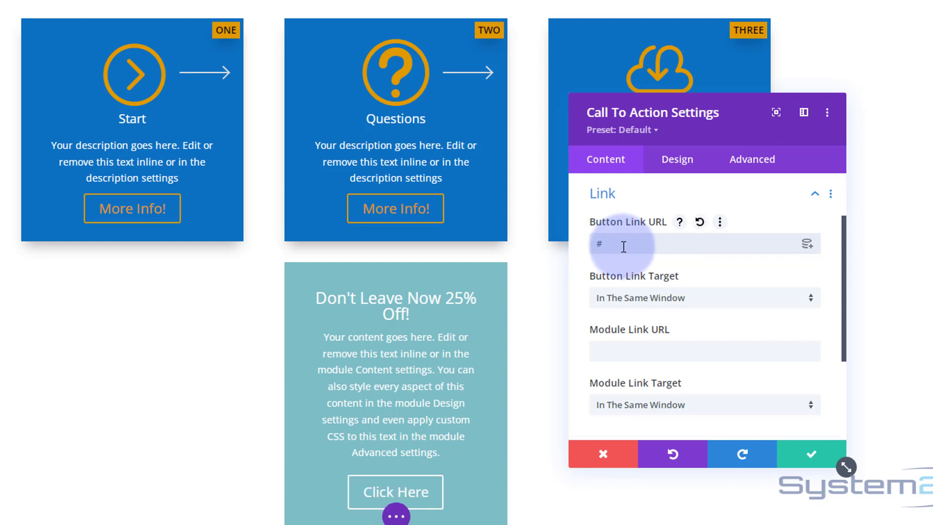
{"action": "left_click_drag", "start_coordinate": [619, 242], "coordinate": [596, 244]}
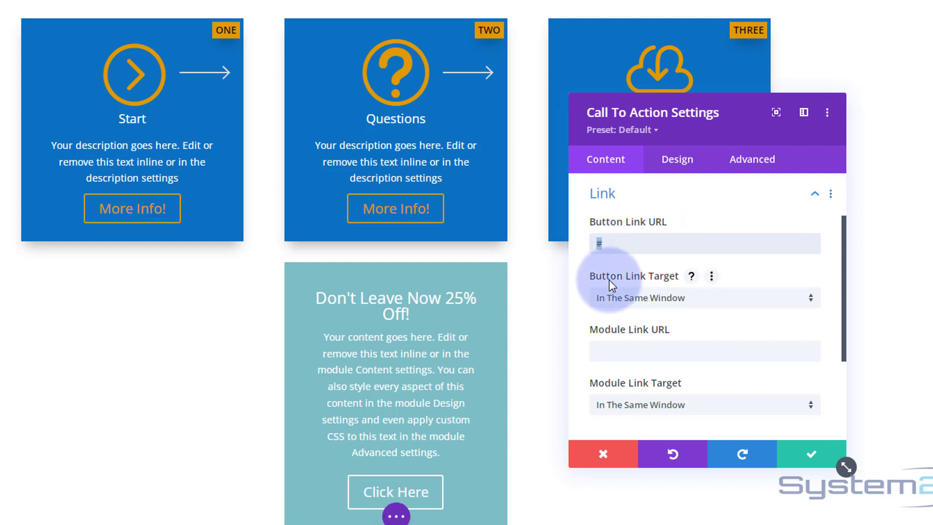
Check the available target options for the button link
{"action": "scroll", "coordinate": [616, 275], "scroll_direction": "down", "scroll_amount": 3}
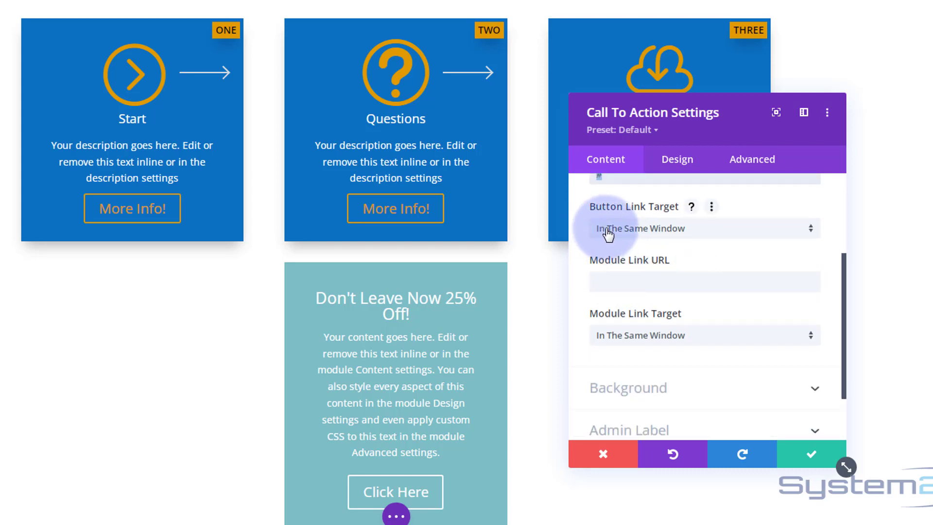
{"action": "left_click", "coordinate": [626, 234]}
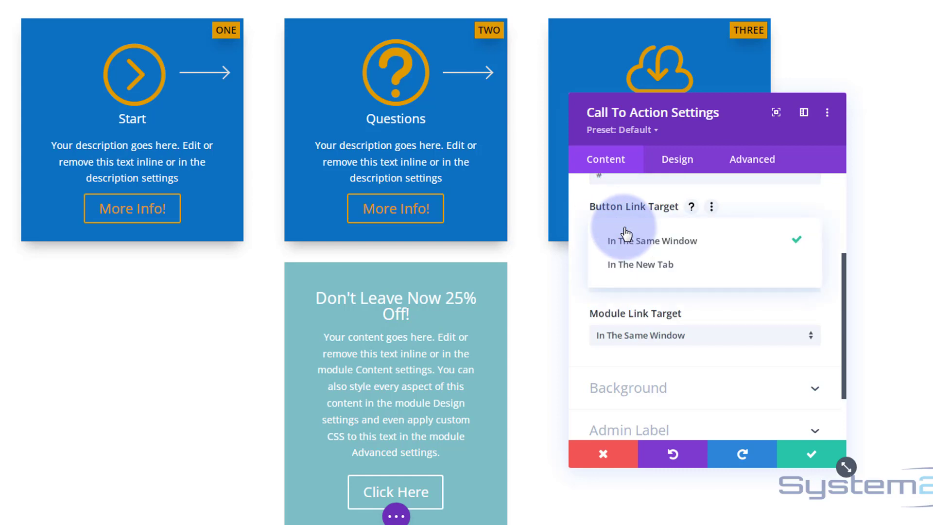
{"action": "left_click", "coordinate": [582, 235]}
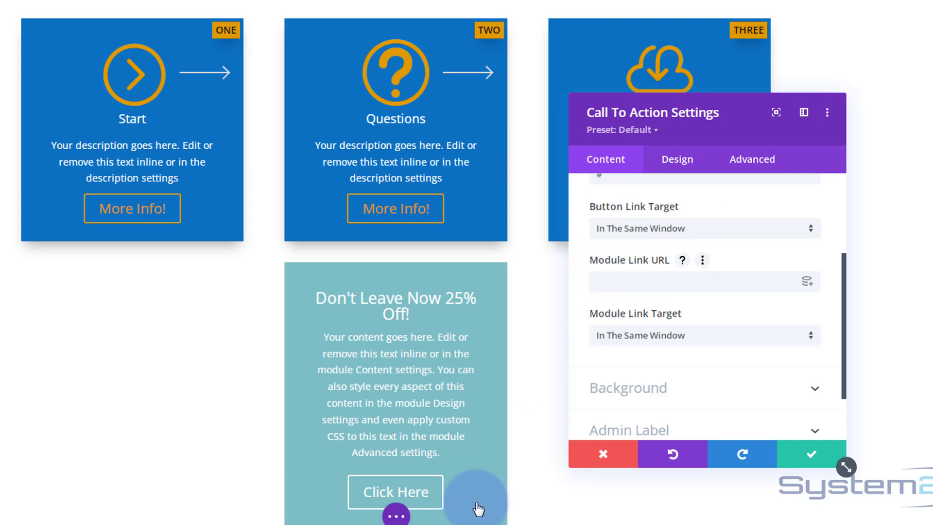
Change the call to action's button text to "Shop Now"
{"action": "scroll", "coordinate": [578, 376], "scroll_direction": "up", "scroll_amount": 3}
{"action": "scroll", "coordinate": [578, 376], "scroll_direction": "up", "scroll_amount": 1}
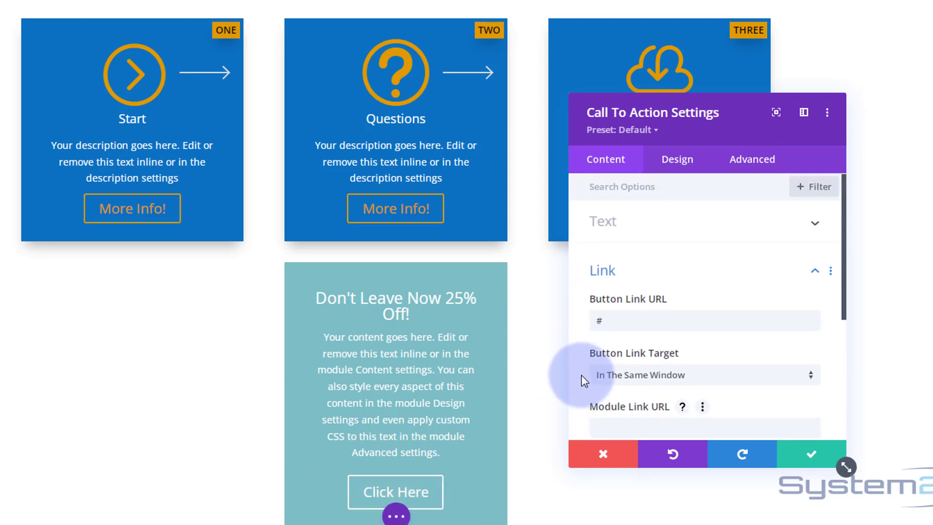
{"action": "left_click", "coordinate": [635, 224]}
{"action": "left_click_drag", "start_coordinate": [636, 368], "coordinate": [586, 368]}
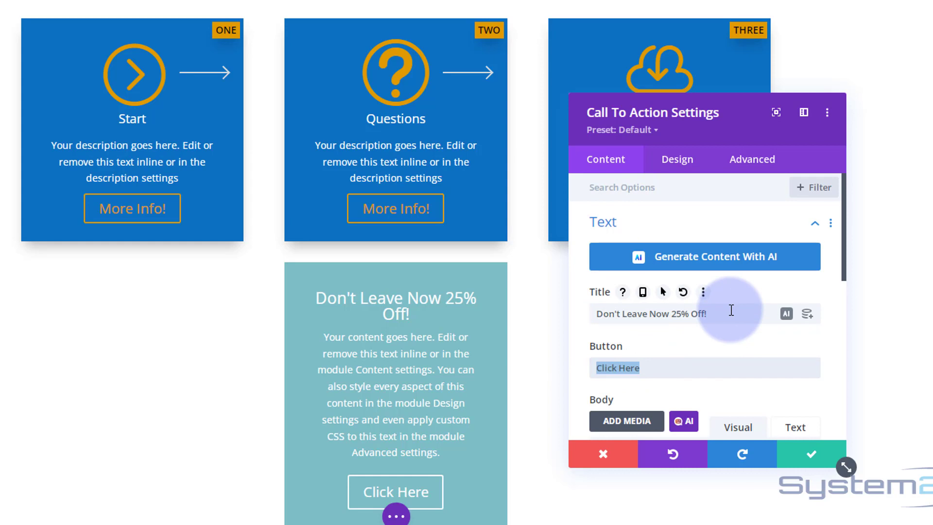
{"action": "type", "text": "Shop Now"}
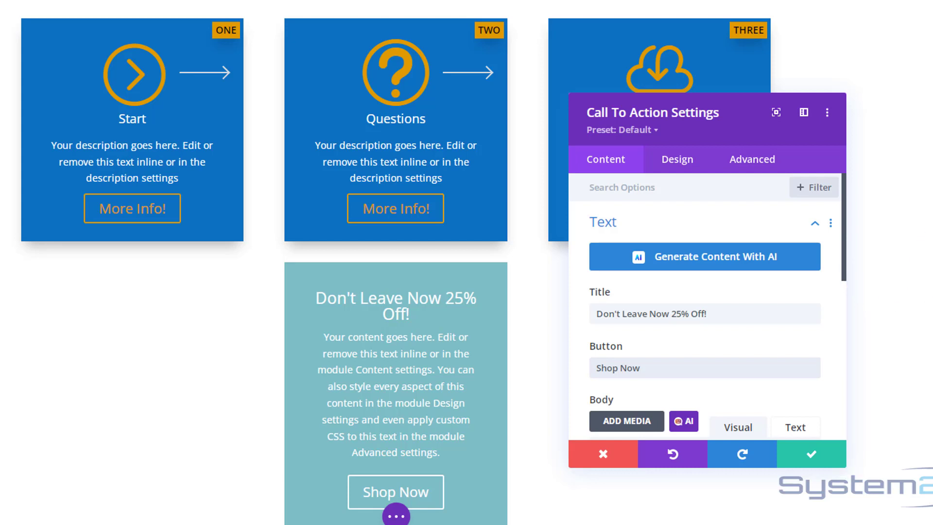
Set the call to action's background colour to the blue #0c71c3
{"action": "scroll", "coordinate": [395, 263], "scroll_direction": "down", "scroll_amount": 3}
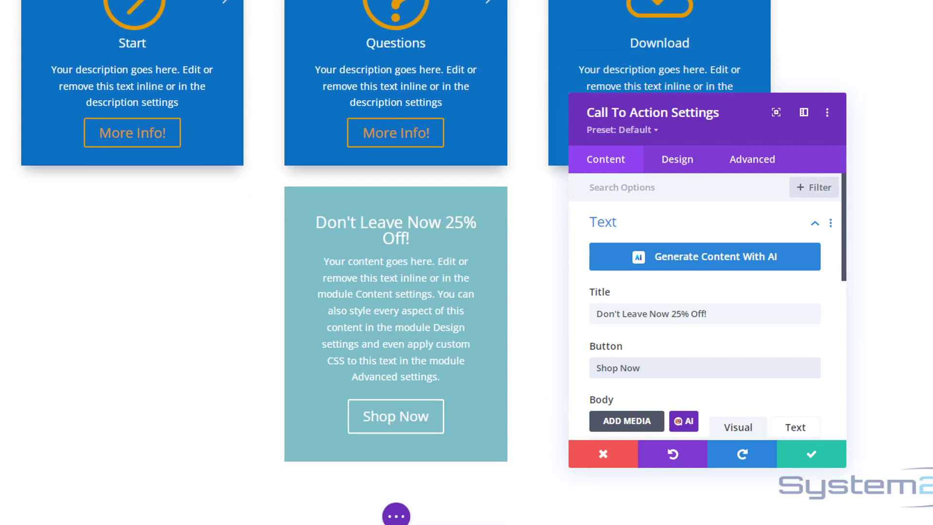
{"action": "scroll", "coordinate": [379, 222], "scroll_direction": "down", "scroll_amount": 1}
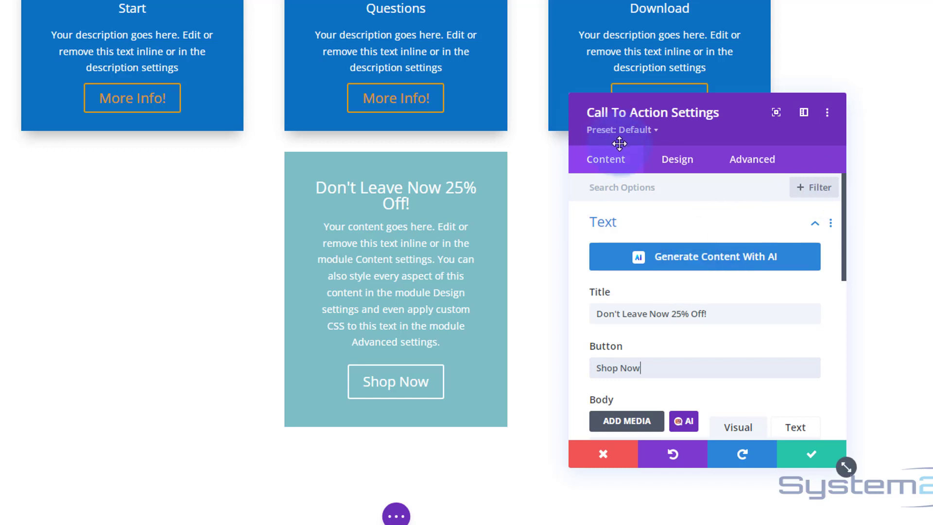
{"action": "scroll", "coordinate": [636, 233], "scroll_direction": "down", "scroll_amount": 10}
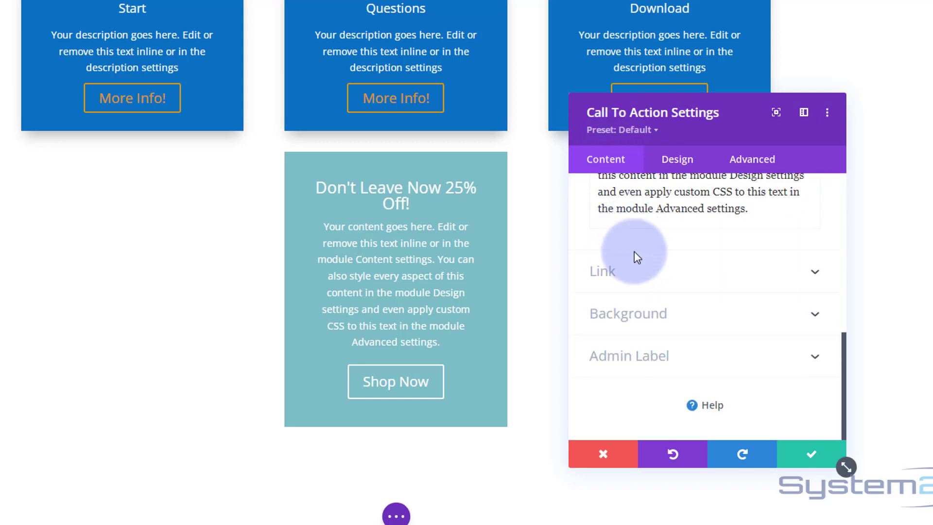
{"action": "left_click", "coordinate": [636, 320]}
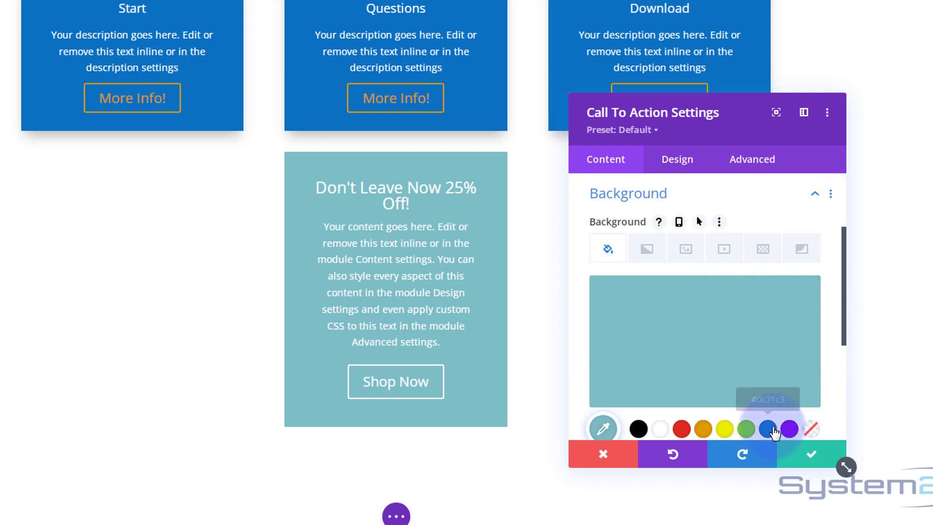
{"action": "left_click", "coordinate": [769, 429]}
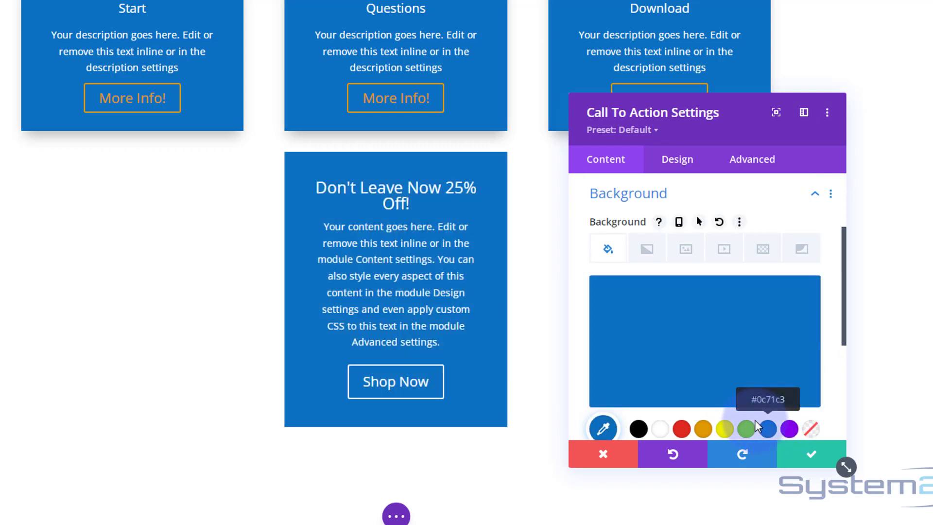
Upload the photo of the long-haired woman holding sparks and set it as the call to action's background image
{"action": "left_click", "coordinate": [688, 253]}
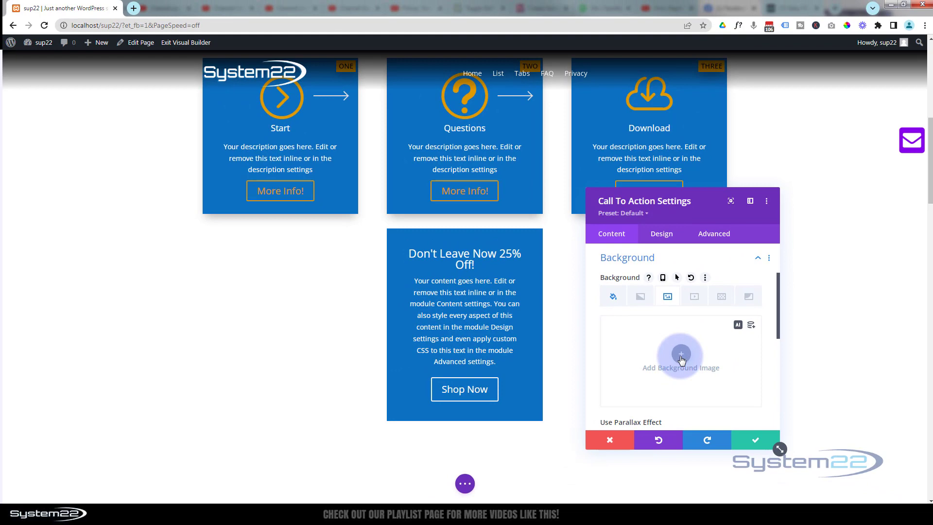
{"action": "left_click", "coordinate": [681, 354]}
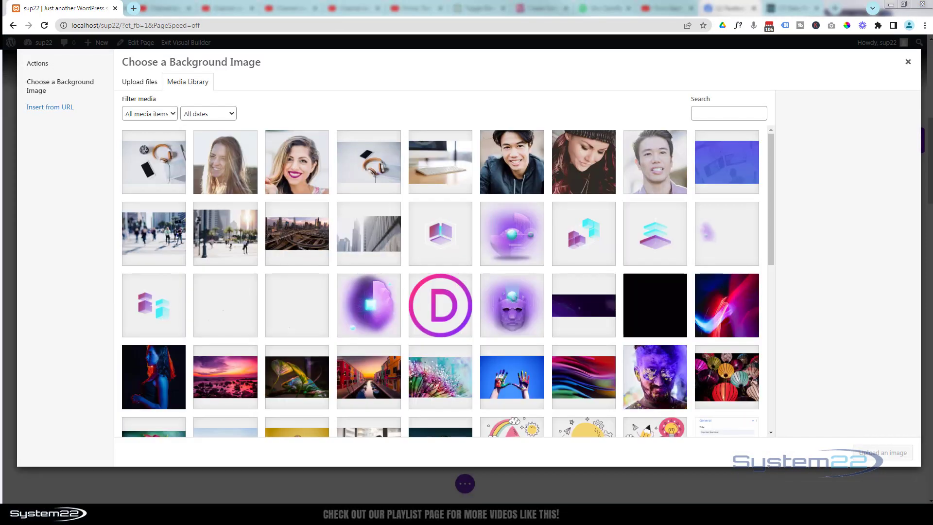
{"action": "left_click_drag", "start_coordinate": [252, 251], "coordinate": [176, 186]}
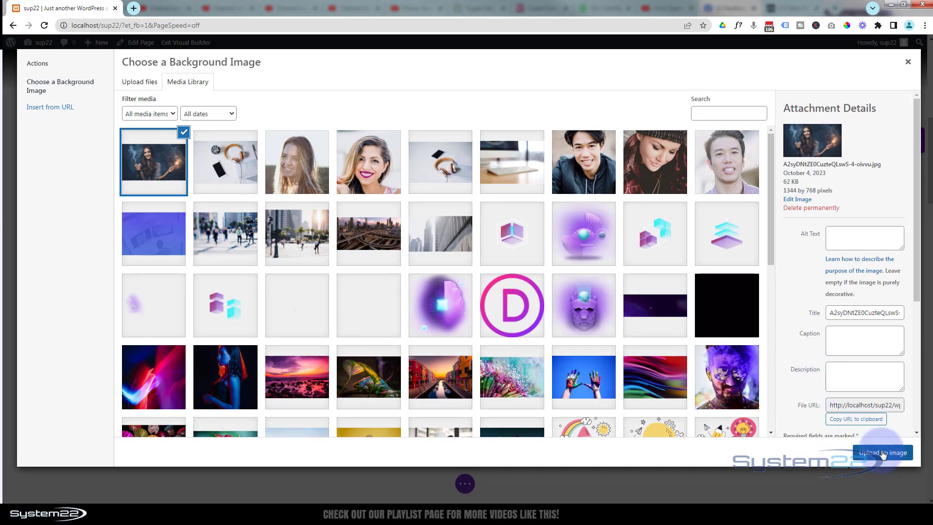
{"action": "left_click", "coordinate": [882, 453]}
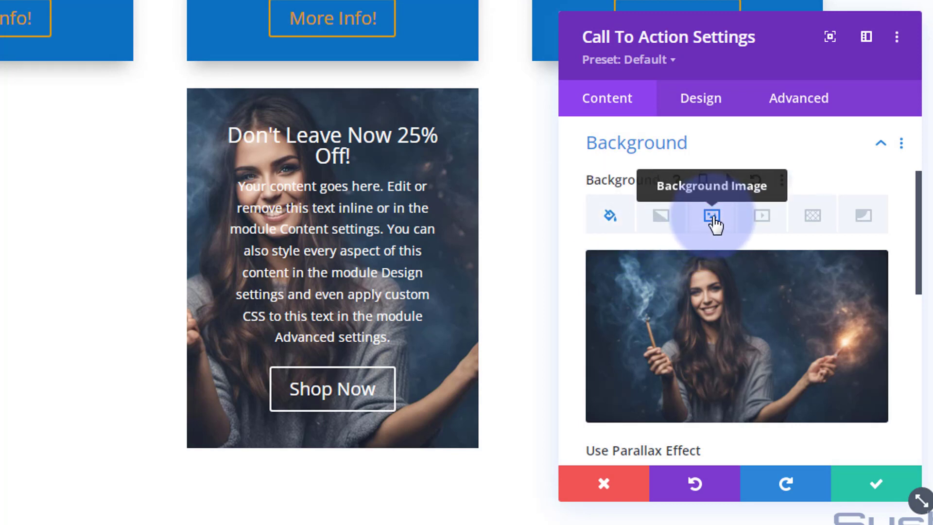
Set the call to action's background image blend to Multiply
{"action": "scroll", "coordinate": [731, 331], "scroll_direction": "down", "scroll_amount": 7}
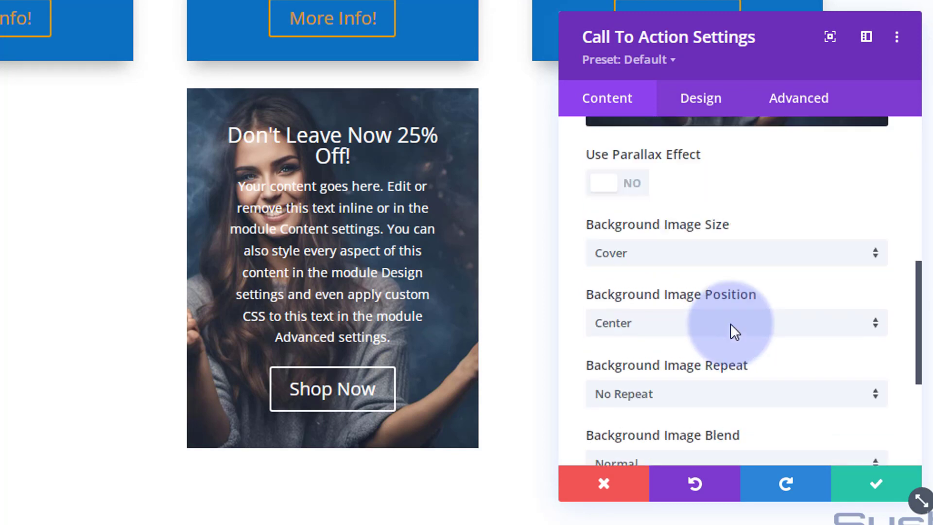
{"action": "scroll", "coordinate": [732, 332], "scroll_direction": "down", "scroll_amount": 2}
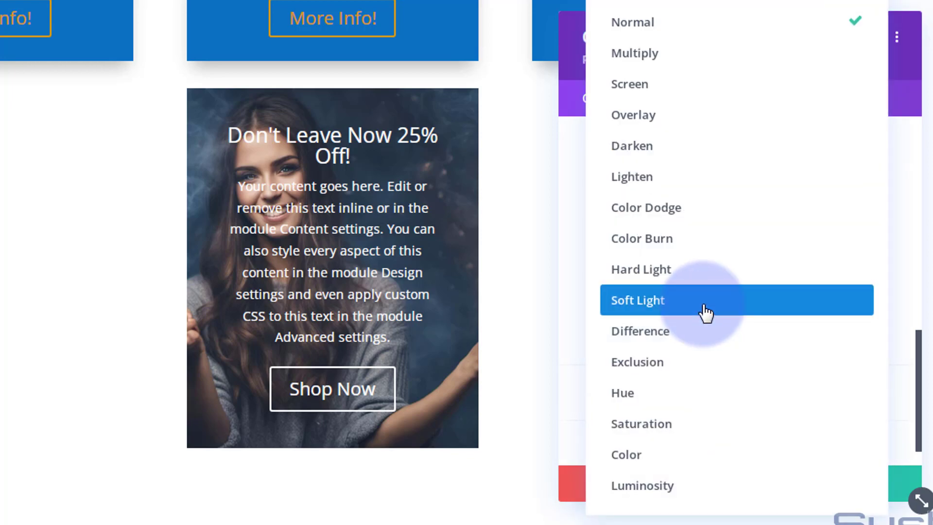
{"action": "left_click", "coordinate": [658, 68]}
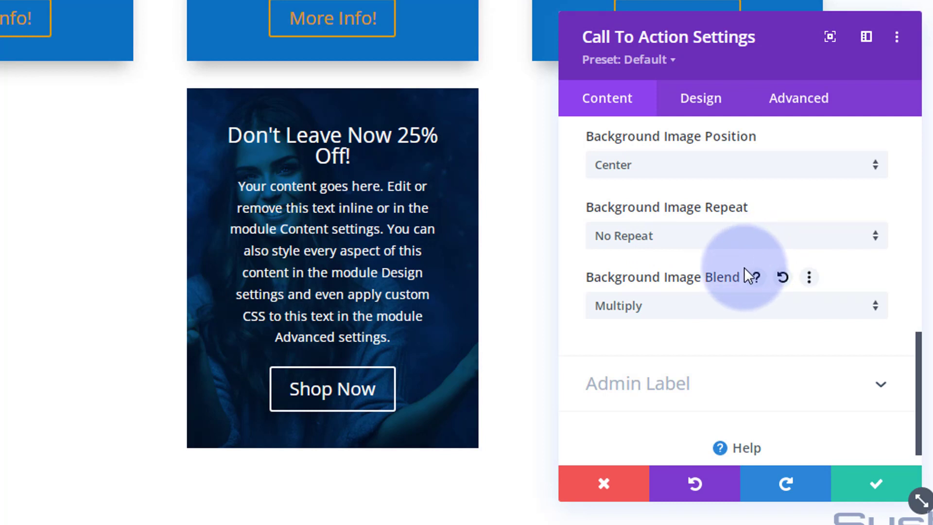
Review the opacity of the blue background colour #0c71c3 and save the call to action's settings
{"action": "scroll", "coordinate": [614, 231], "scroll_direction": "down", "scroll_amount": 1}
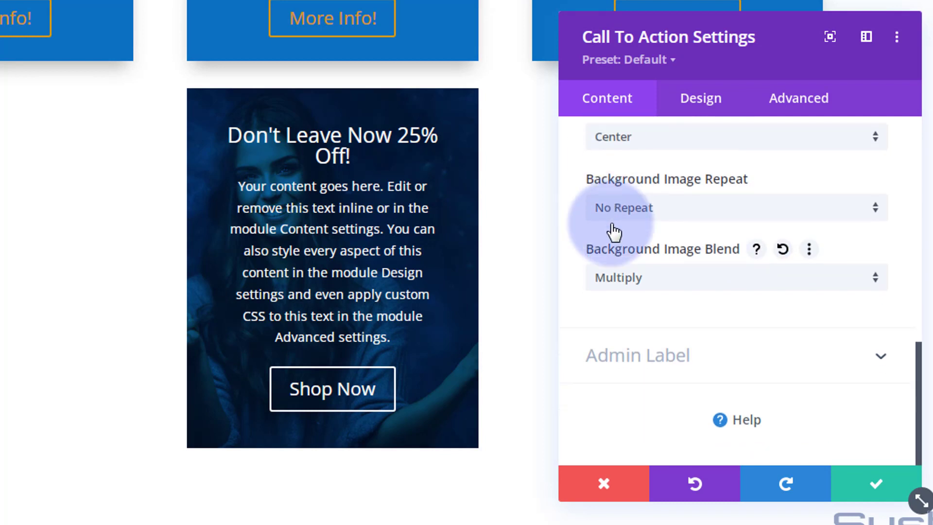
{"action": "scroll", "coordinate": [614, 231], "scroll_direction": "up", "scroll_amount": 10}
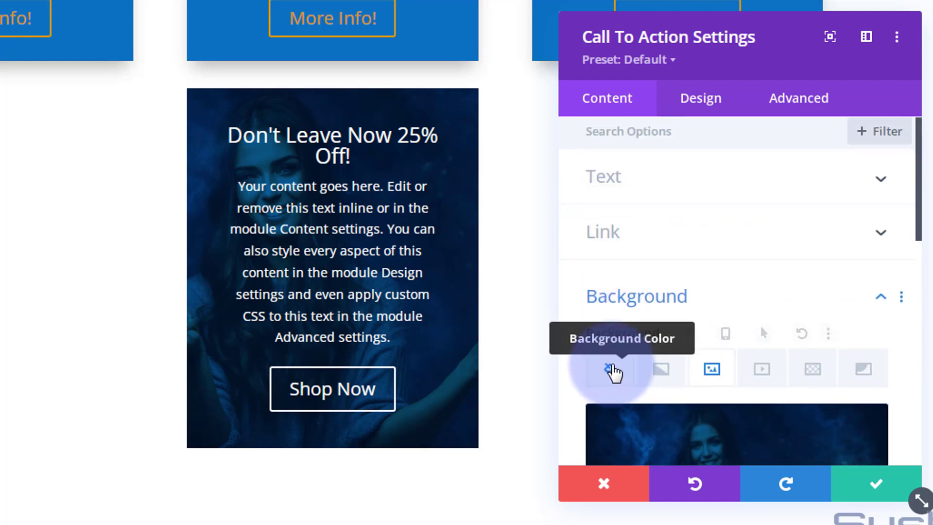
{"action": "left_click", "coordinate": [613, 372]}
{"action": "scroll", "coordinate": [625, 330], "scroll_direction": "down", "scroll_amount": 3}
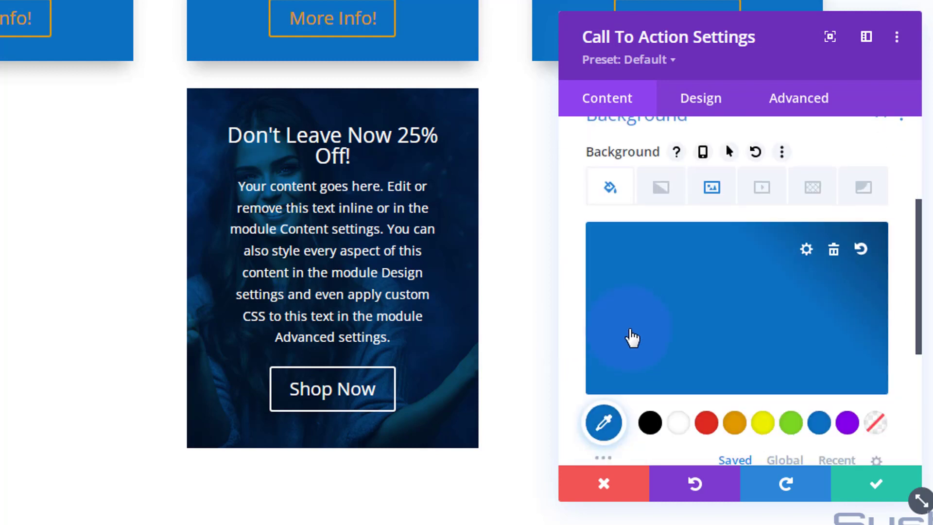
{"action": "left_click", "coordinate": [632, 338]}
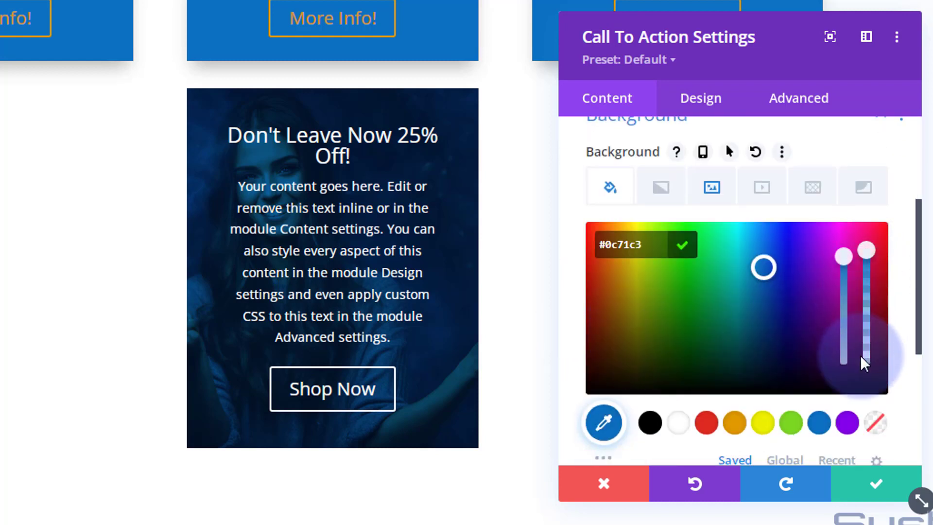
{"action": "left_click_drag", "start_coordinate": [867, 251], "coordinate": [865, 223]}
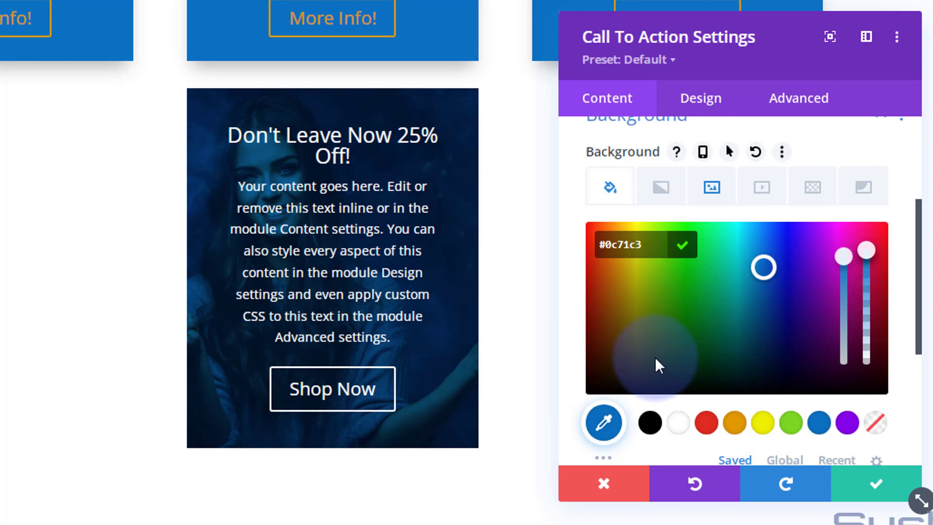
{"action": "left_click", "coordinate": [873, 490]}
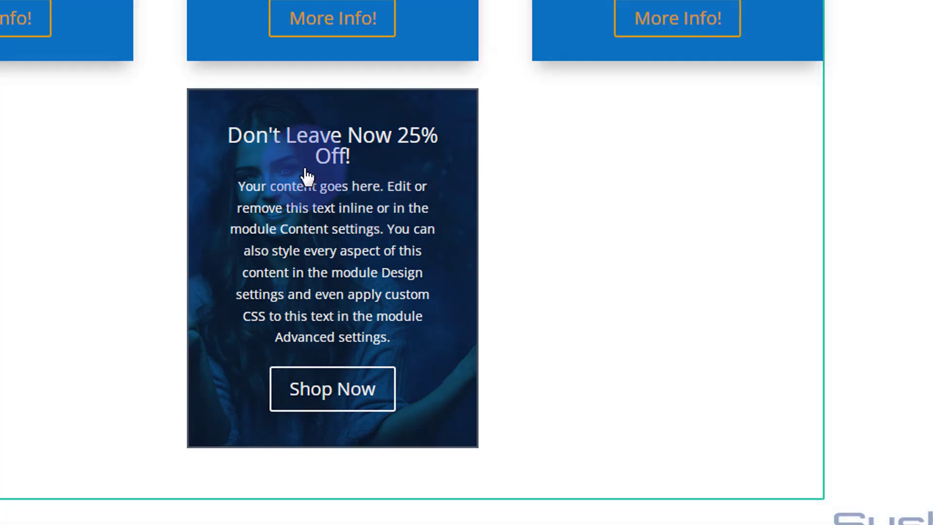
Save the call to action module to the Divi Library under the name "Don't go!"
{"action": "mouse_move", "coordinate": [308, 176]}
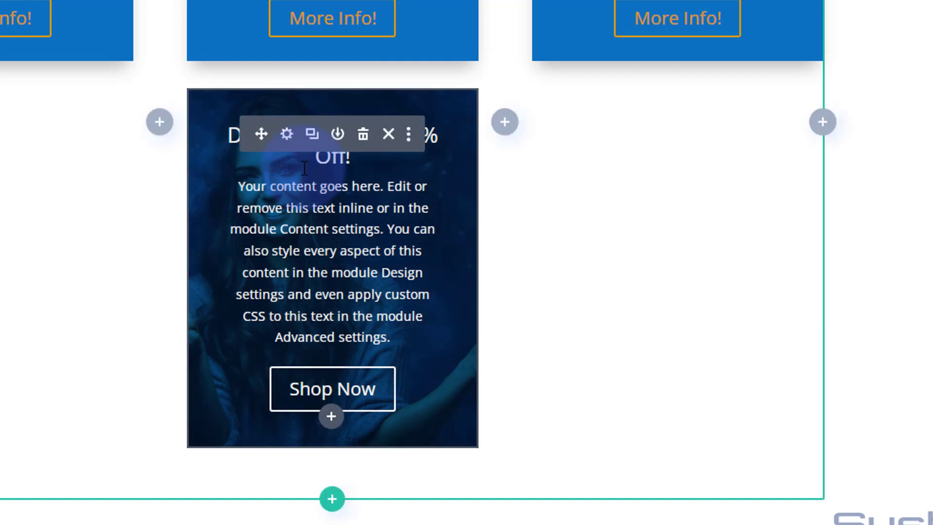
{"action": "left_click", "coordinate": [339, 136]}
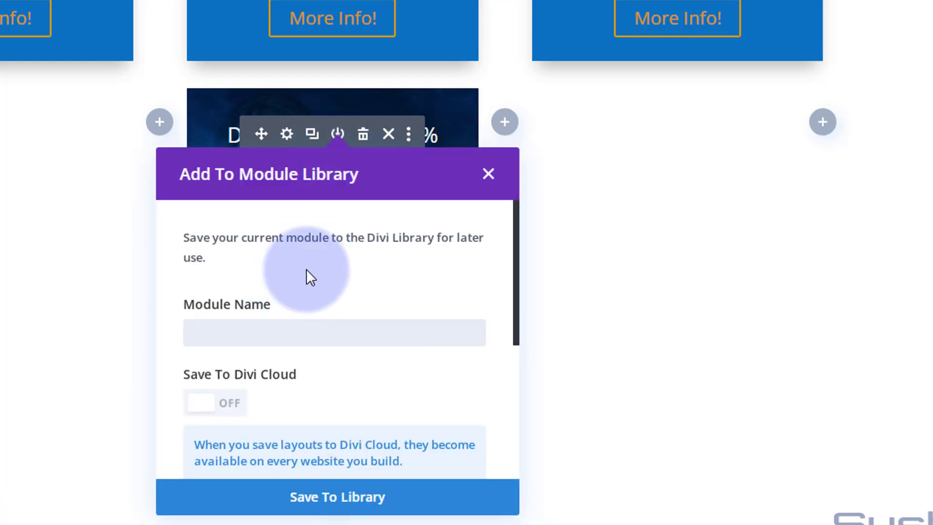
{"action": "type", "text": "Do"}
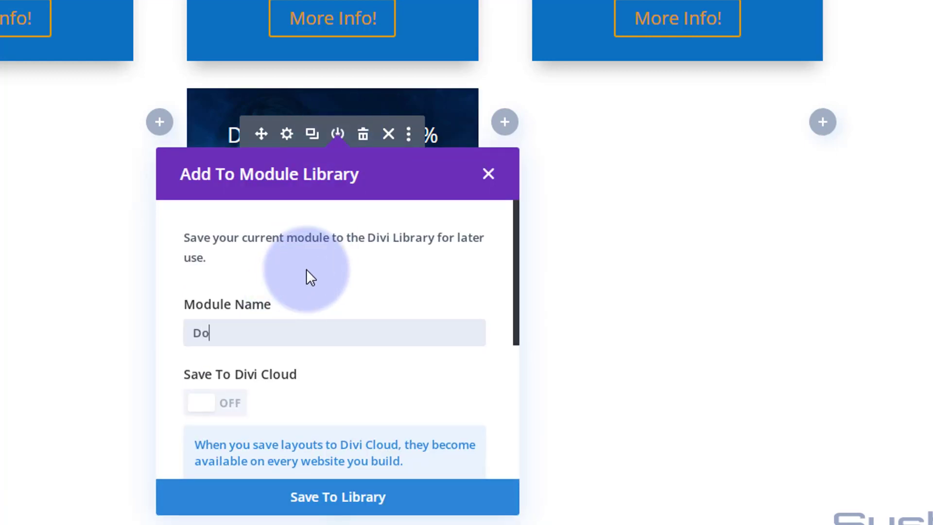
{"action": "type", "text": "n't go!"}
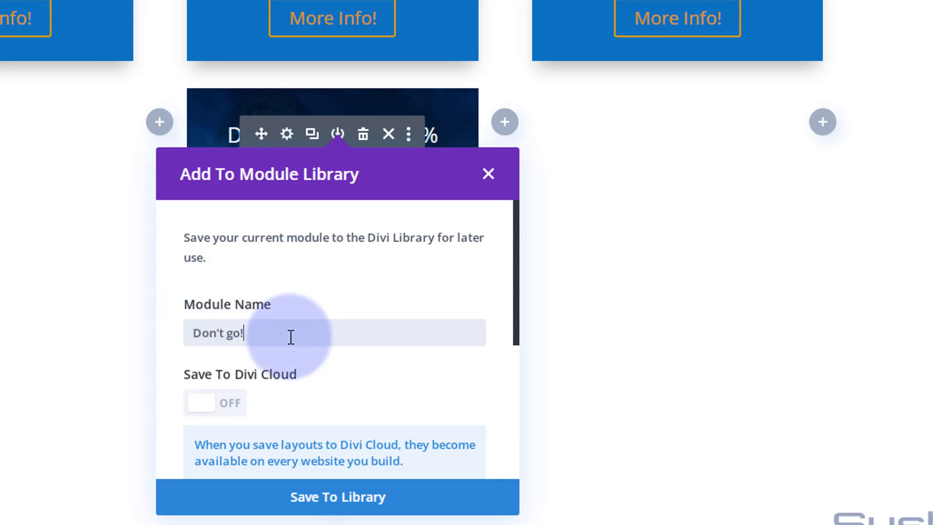
{"action": "left_click", "coordinate": [360, 505]}
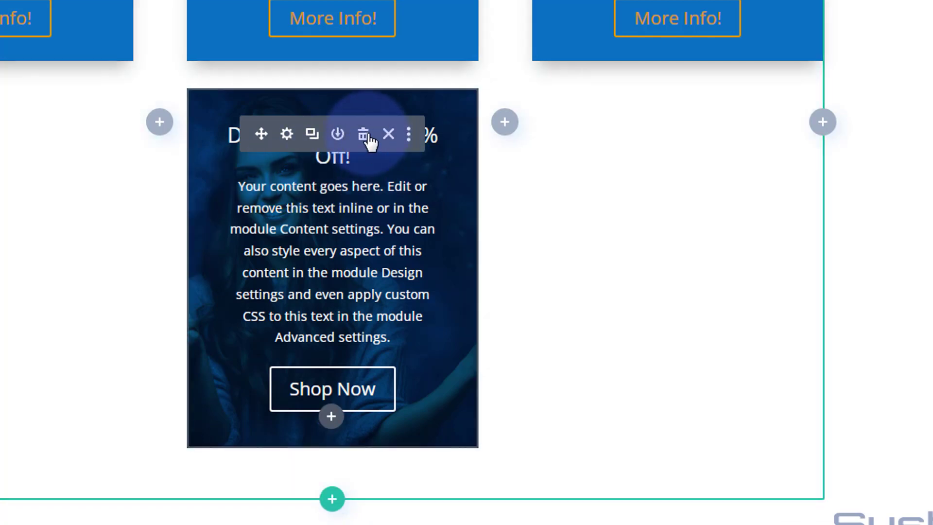
Delete the call to action module beneath the Questions blurb from the page
{"action": "left_click", "coordinate": [367, 135]}
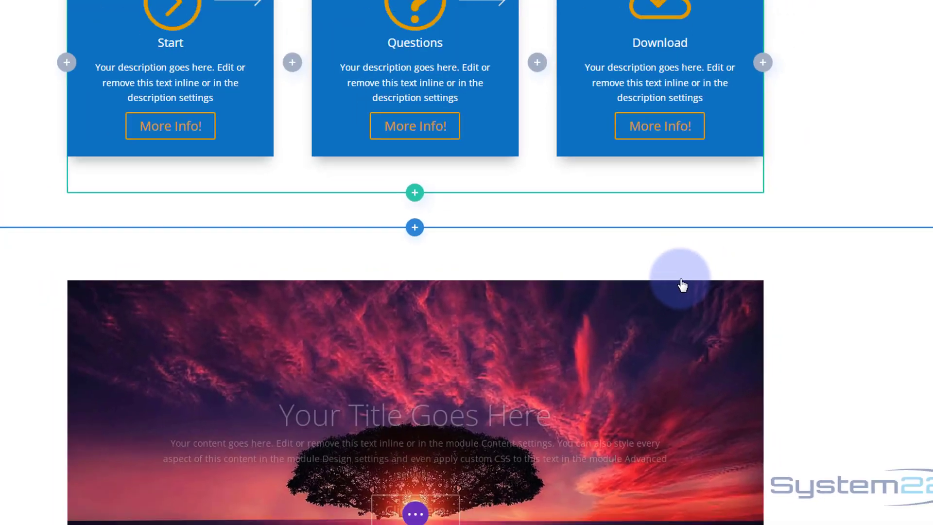
{"action": "scroll", "coordinate": [708, 242], "scroll_direction": "down", "scroll_amount": 1}
{"action": "scroll", "coordinate": [799, 408], "scroll_direction": "up", "scroll_amount": 4}
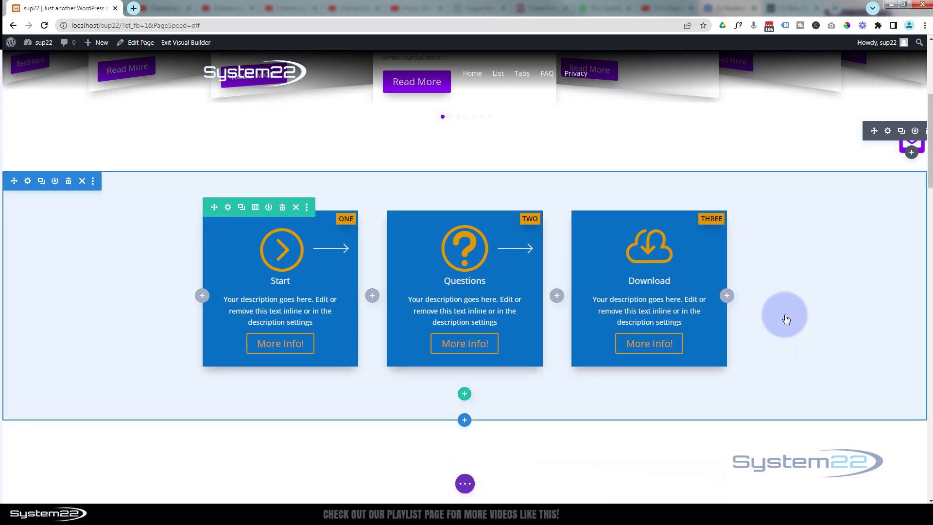
{"action": "scroll", "coordinate": [784, 315], "scroll_direction": "up", "scroll_amount": 2}
{"action": "scroll", "coordinate": [786, 320], "scroll_direction": "up", "scroll_amount": 1}
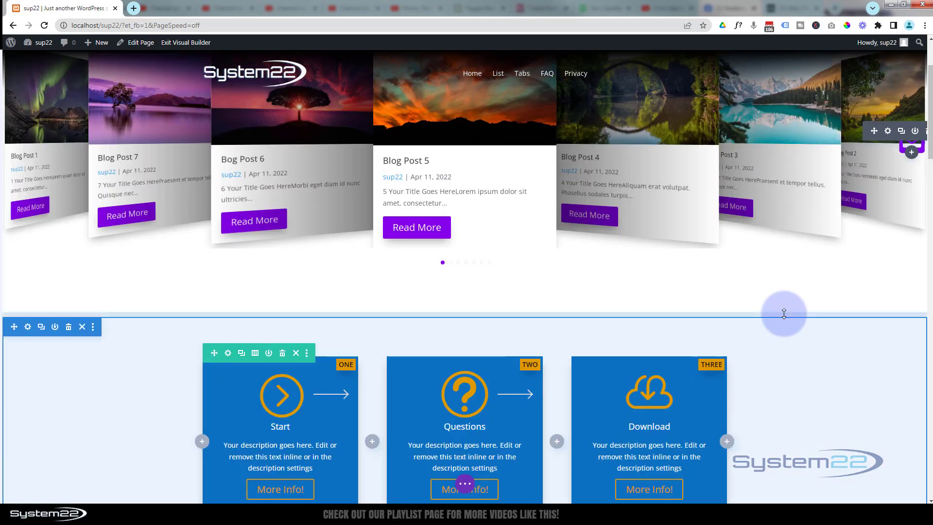
{"action": "scroll", "coordinate": [783, 313], "scroll_direction": "down", "scroll_amount": 2}
{"action": "scroll", "coordinate": [784, 314], "scroll_direction": "down", "scroll_amount": 1}
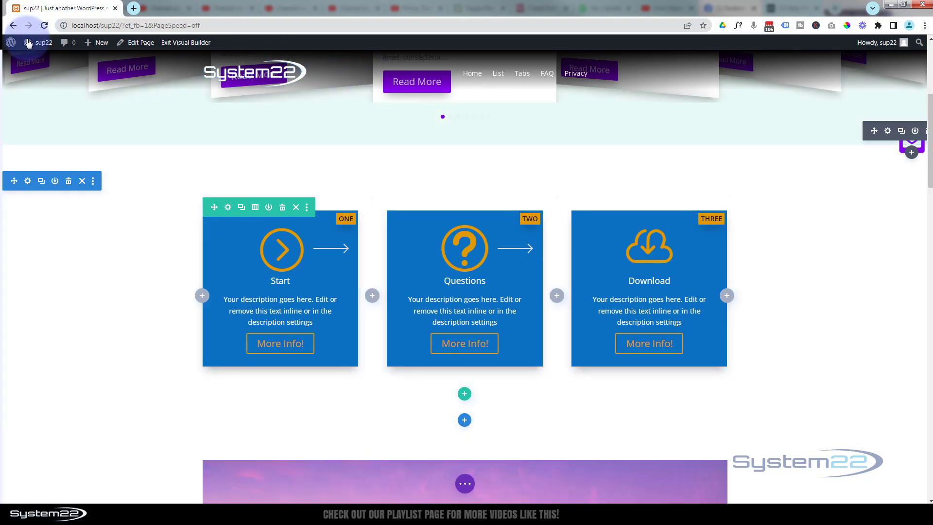
Open the Divi Supreme Pro settings from the WordPress dashboard, make sure Divi Popup is enabled, and save the changes
{"action": "mouse_move", "coordinate": [28, 44]}
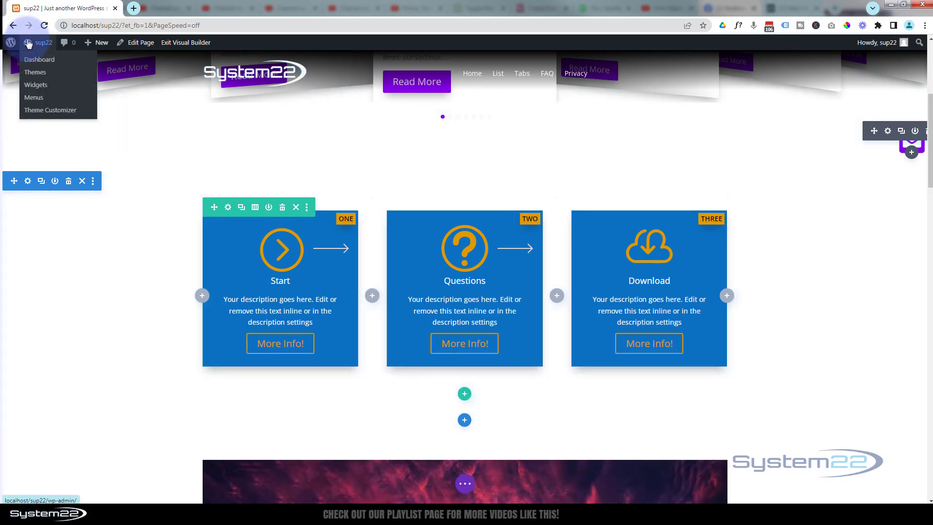
{"action": "middle_click", "coordinate": [31, 64]}
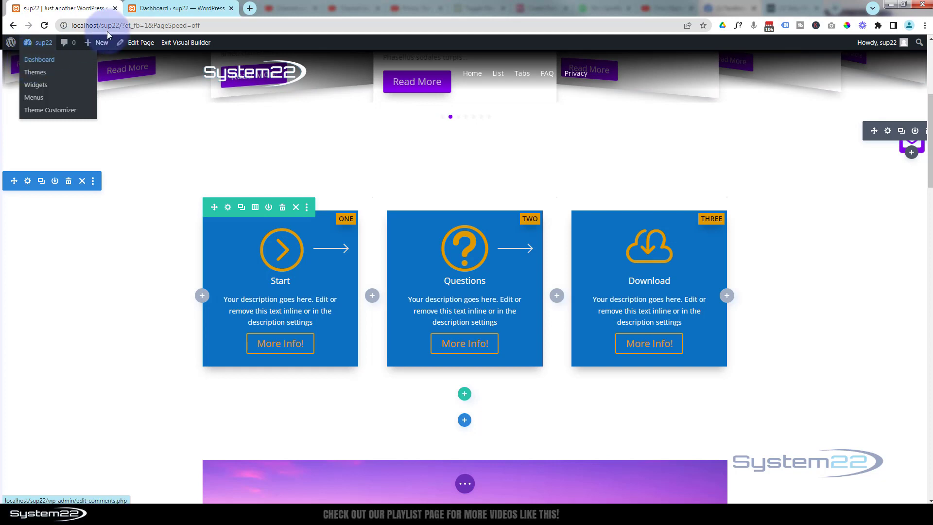
{"action": "left_click", "coordinate": [152, 9]}
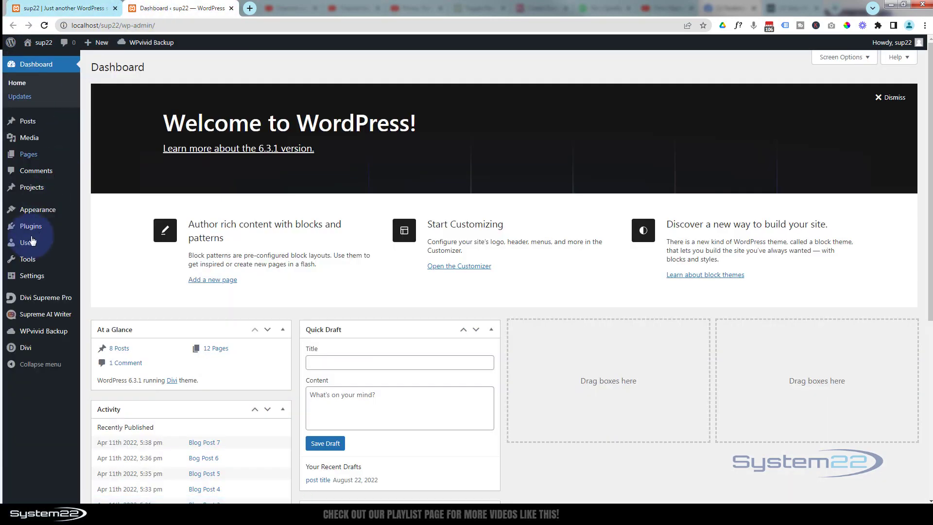
{"action": "mouse_move", "coordinate": [26, 303]}
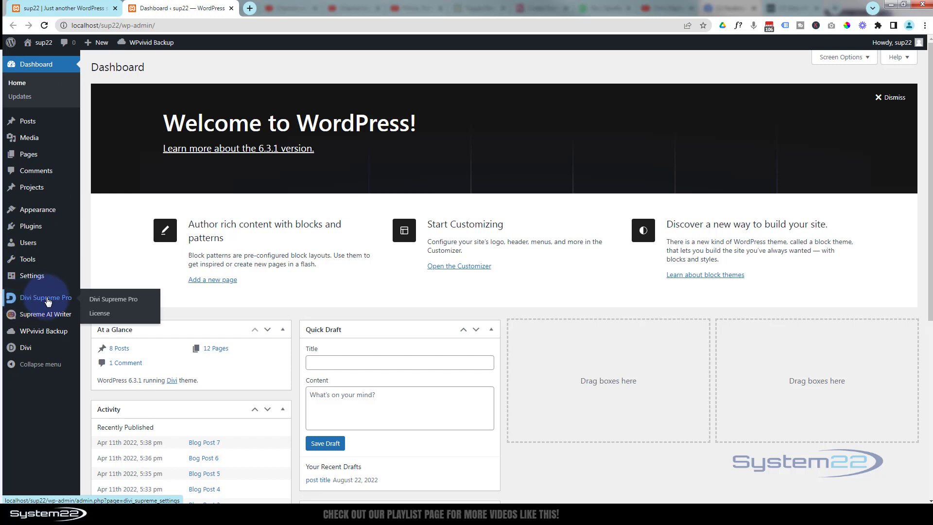
{"action": "left_click", "coordinate": [48, 301]}
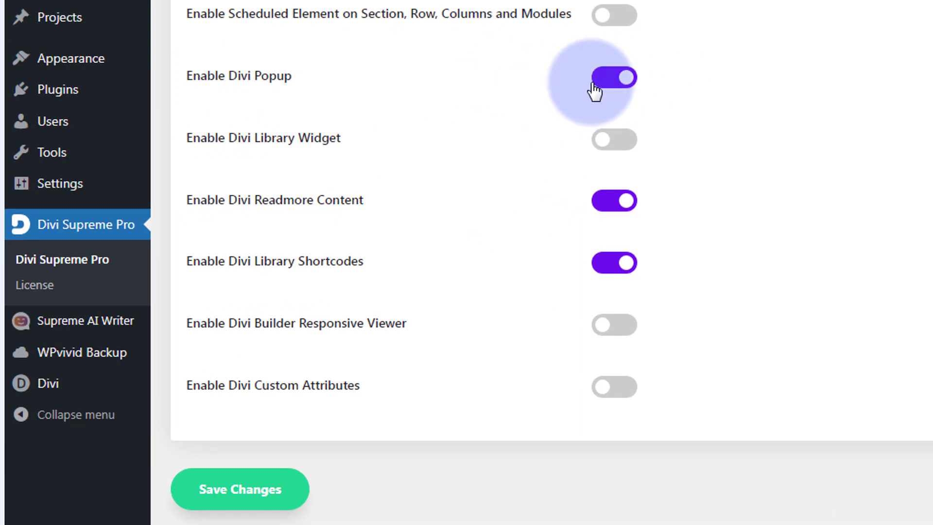
{"action": "left_click", "coordinate": [225, 499]}
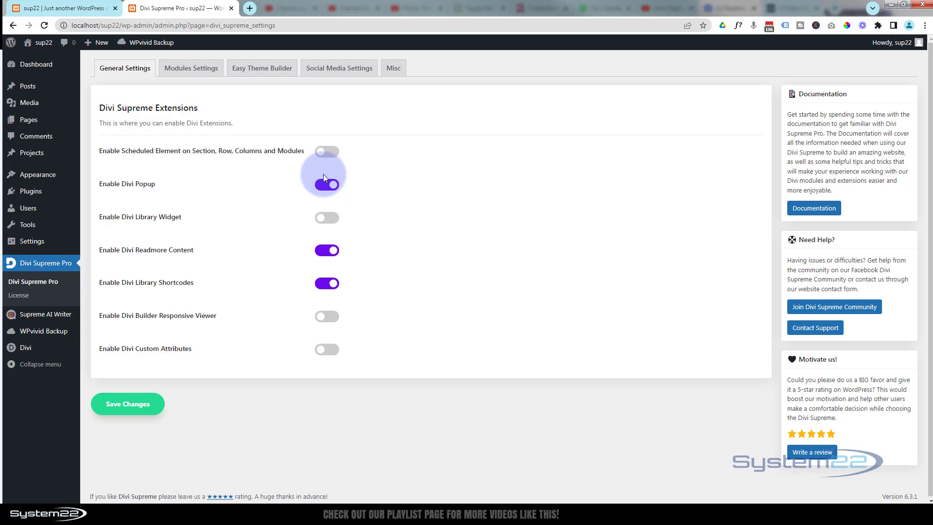
Return to the home page in the Visual Builder and reload it
{"action": "left_click", "coordinate": [77, 9]}
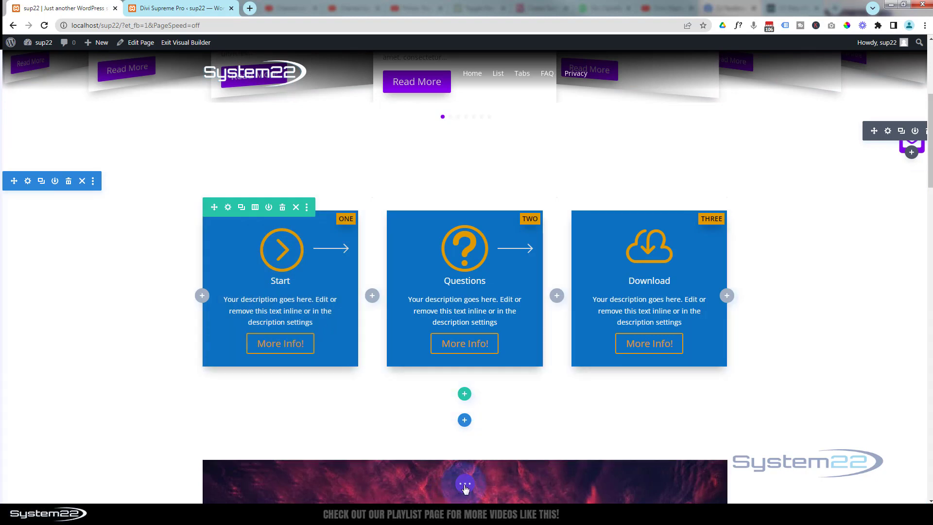
{"action": "left_click", "coordinate": [465, 485]}
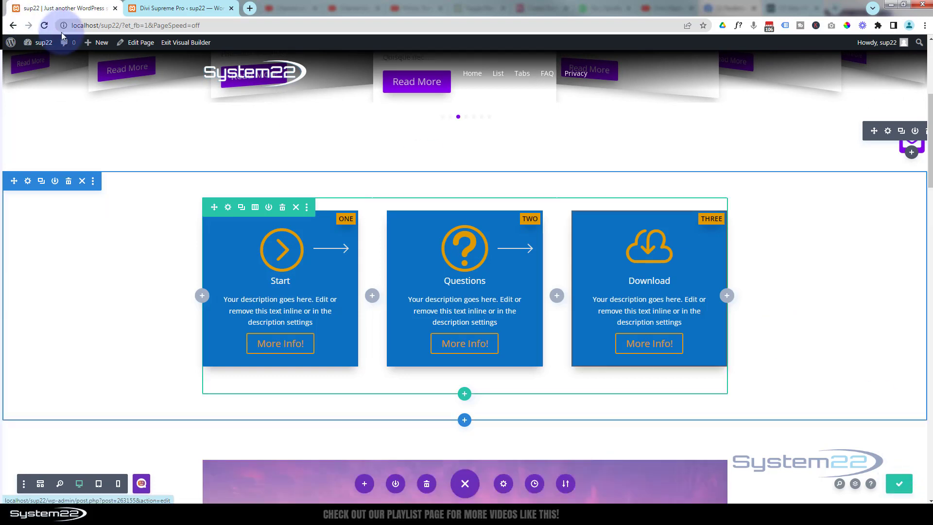
{"action": "left_click", "coordinate": [44, 25]}
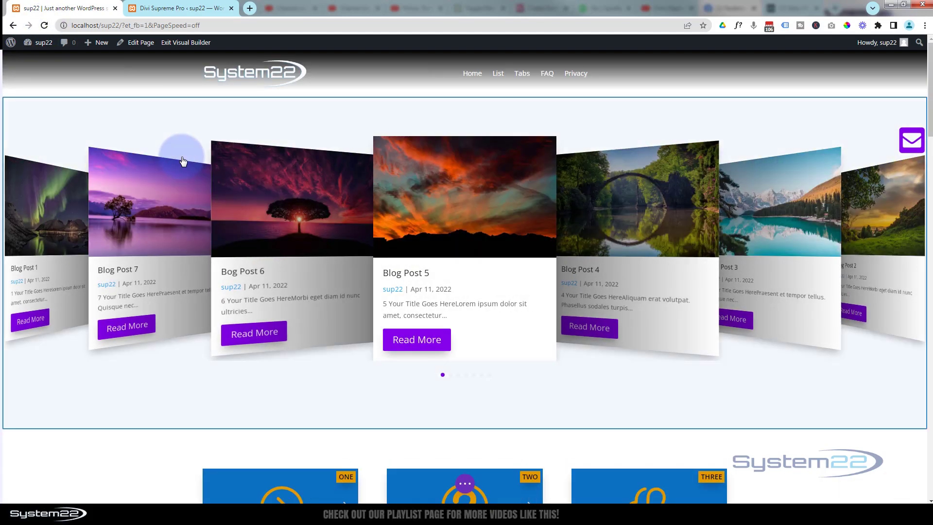
Open the footer template at the end of the home page for editing
{"action": "scroll", "coordinate": [183, 153], "scroll_direction": "down", "scroll_amount": 4}
{"action": "scroll", "coordinate": [180, 163], "scroll_direction": "down", "scroll_amount": 1}
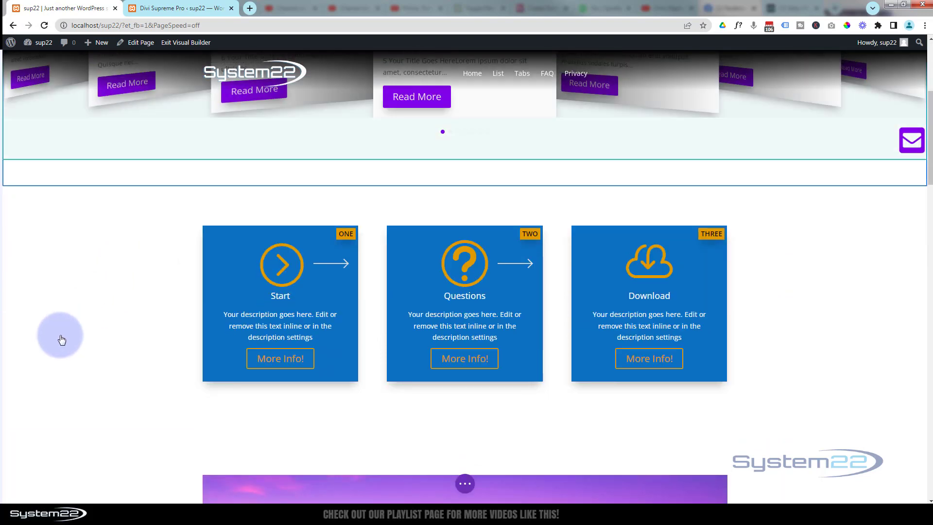
{"action": "scroll", "coordinate": [89, 327], "scroll_direction": "down", "scroll_amount": 3}
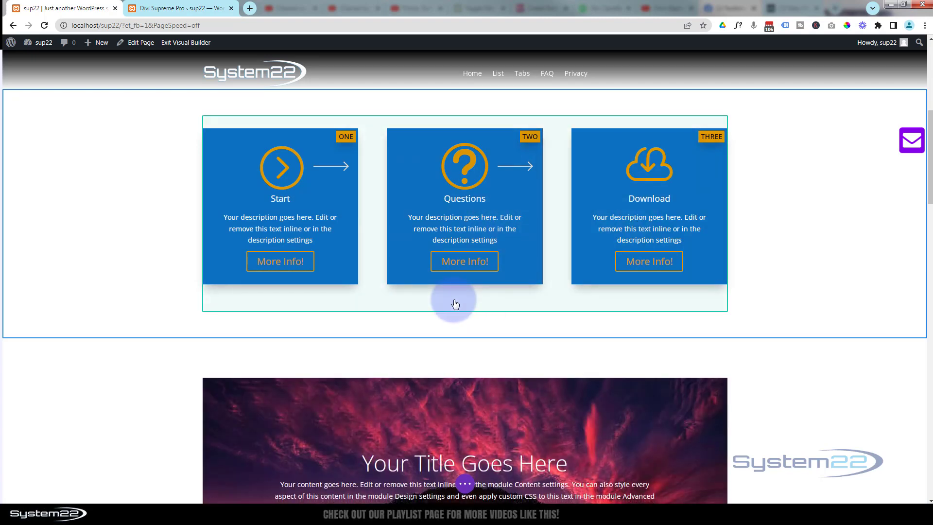
{"action": "scroll", "coordinate": [455, 300], "scroll_direction": "down", "scroll_amount": 4}
{"action": "scroll", "coordinate": [457, 295], "scroll_direction": "down", "scroll_amount": 7}
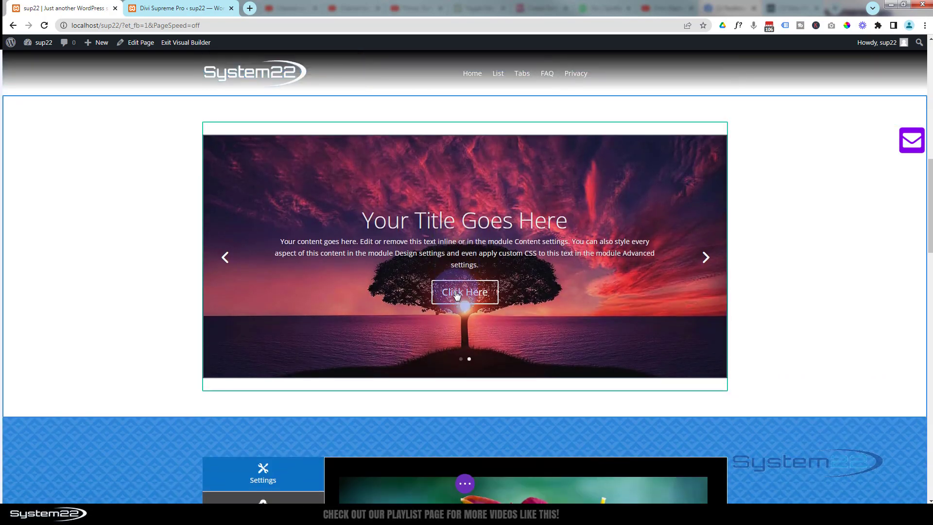
{"action": "scroll", "coordinate": [456, 290], "scroll_direction": "down", "scroll_amount": 10}
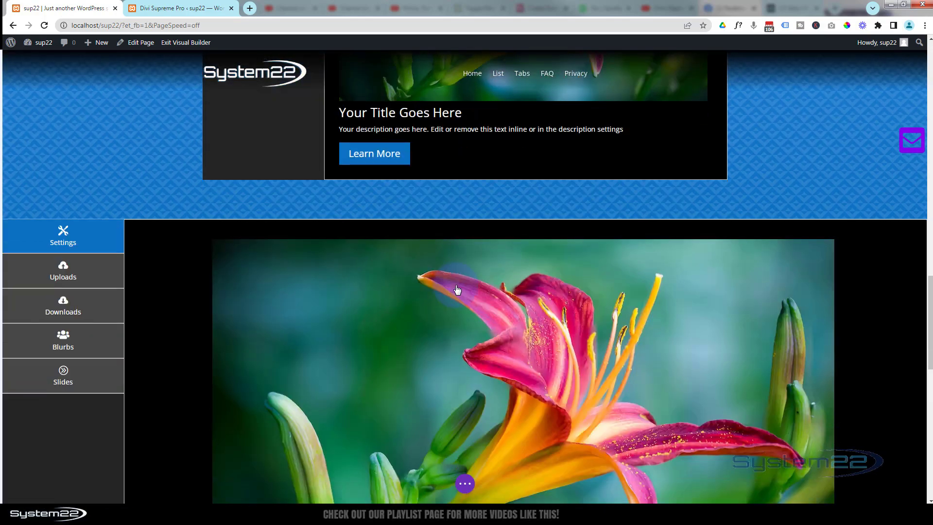
{"action": "scroll", "coordinate": [457, 289], "scroll_direction": "down", "scroll_amount": 2}
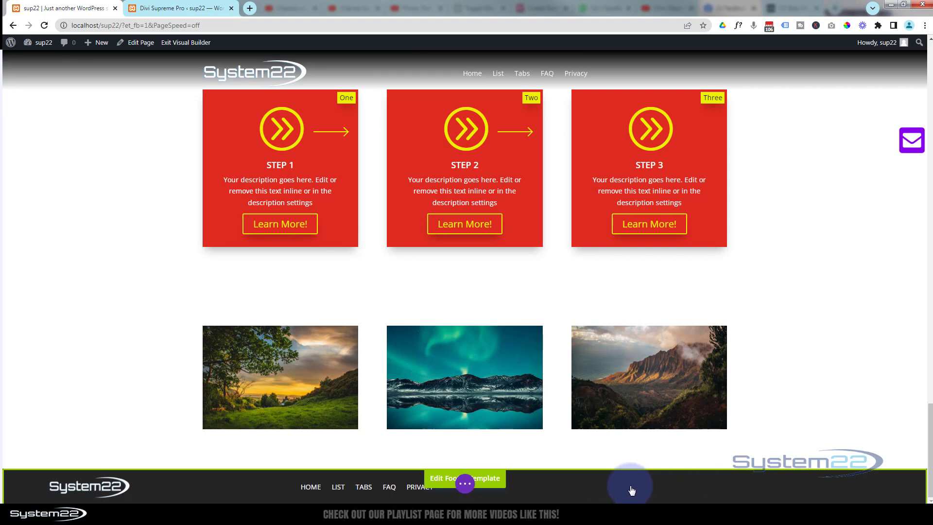
{"action": "left_click", "coordinate": [489, 482]}
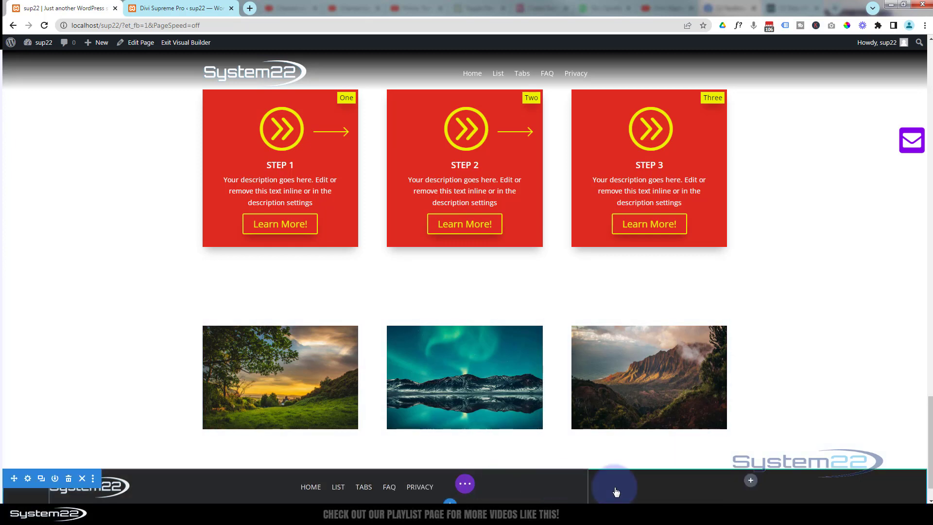
Insert a Text module into the empty footer column after the navigation links
{"action": "left_click", "coordinate": [751, 482]}
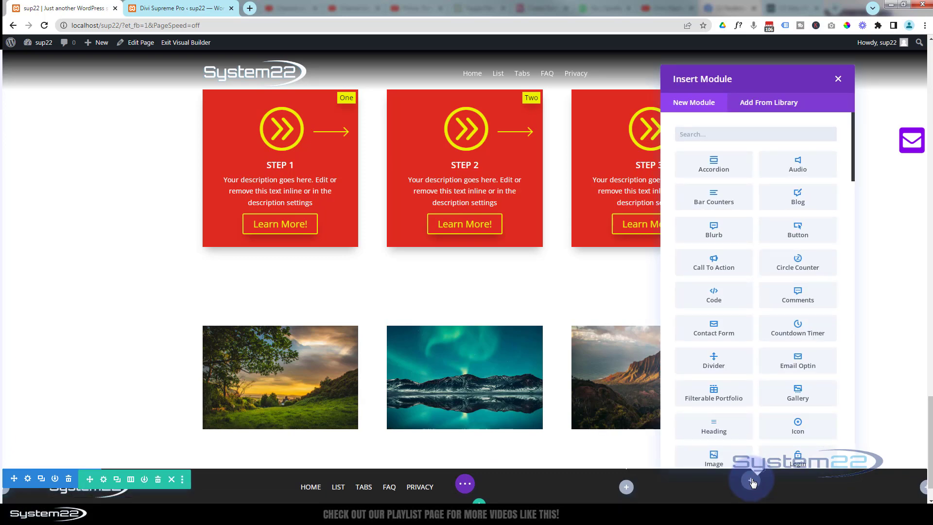
{"action": "scroll", "coordinate": [776, 421], "scroll_direction": "down", "scroll_amount": 15}
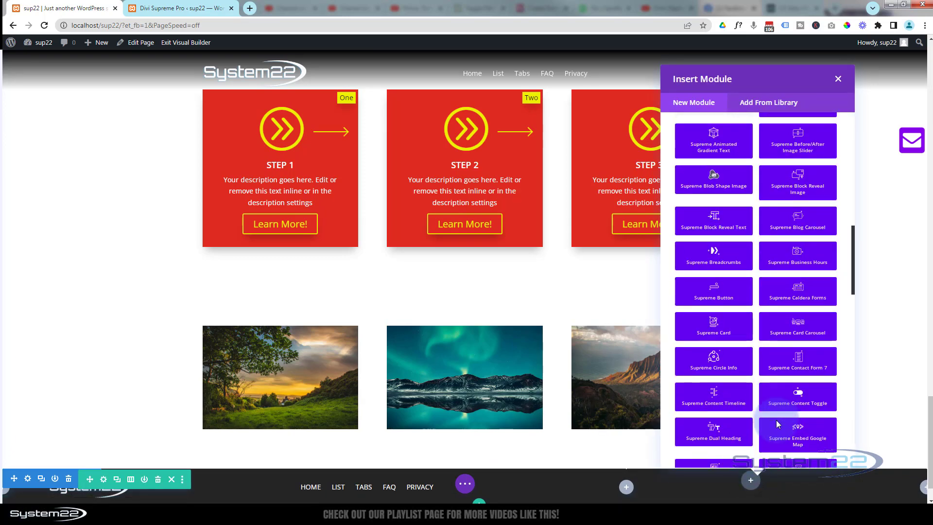
{"action": "scroll", "coordinate": [777, 423], "scroll_direction": "down", "scroll_amount": 12}
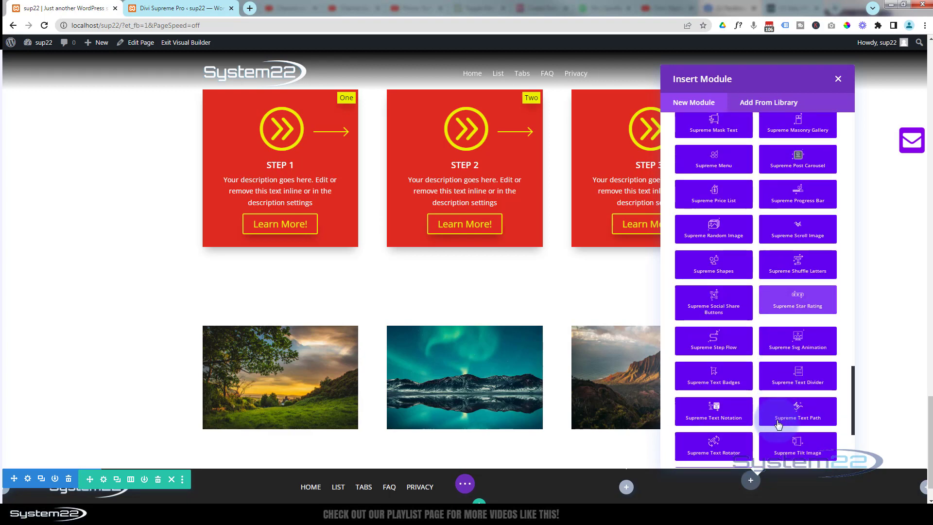
{"action": "scroll", "coordinate": [777, 424], "scroll_direction": "down", "scroll_amount": 4}
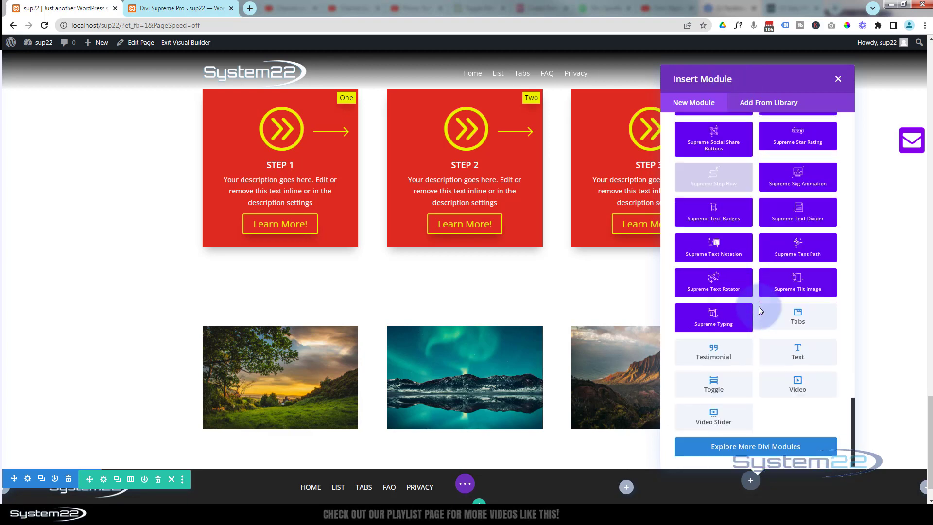
{"action": "left_click", "coordinate": [798, 355]}
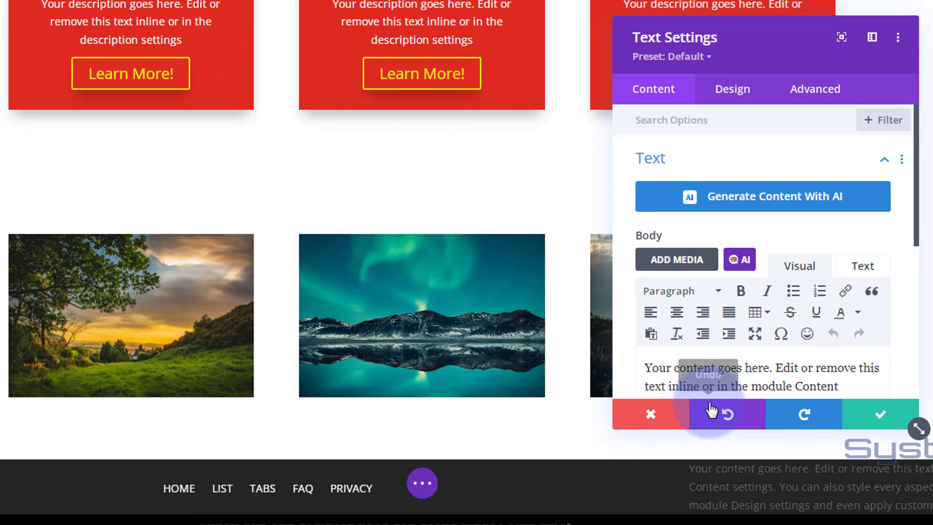
Replace the new text module's placeholder body with "© System22 2023"
{"action": "scroll", "coordinate": [719, 299], "scroll_direction": "down", "scroll_amount": 5}
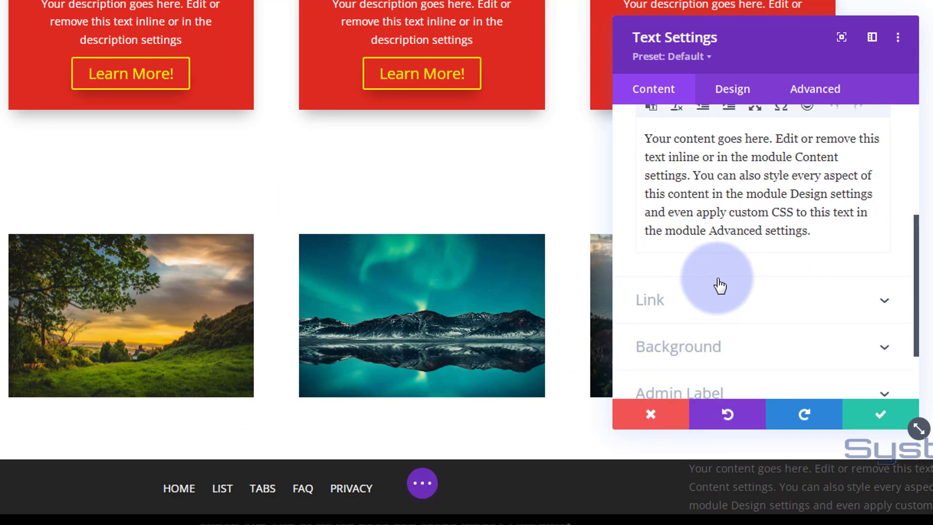
{"action": "scroll", "coordinate": [721, 289], "scroll_direction": "up", "scroll_amount": 2}
{"action": "left_click_drag", "start_coordinate": [818, 310], "coordinate": [632, 208]}
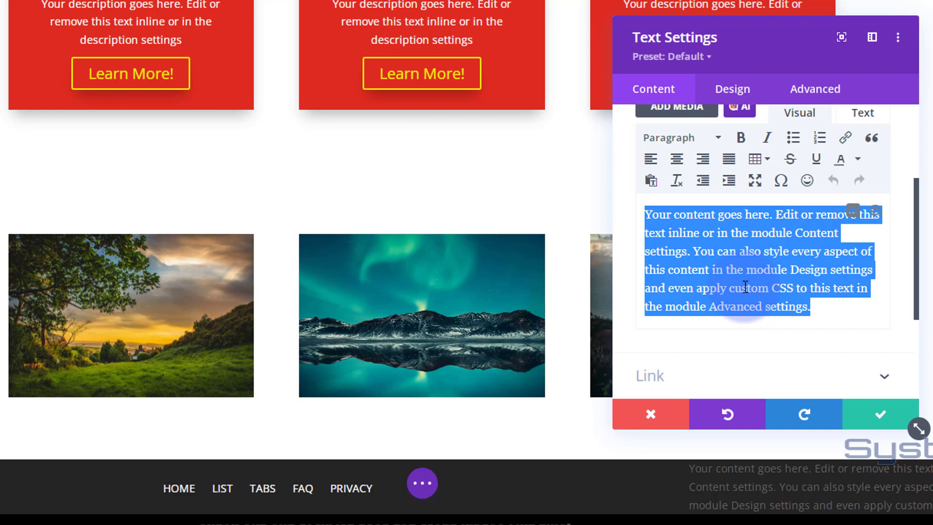
{"action": "type", "text": "©"}
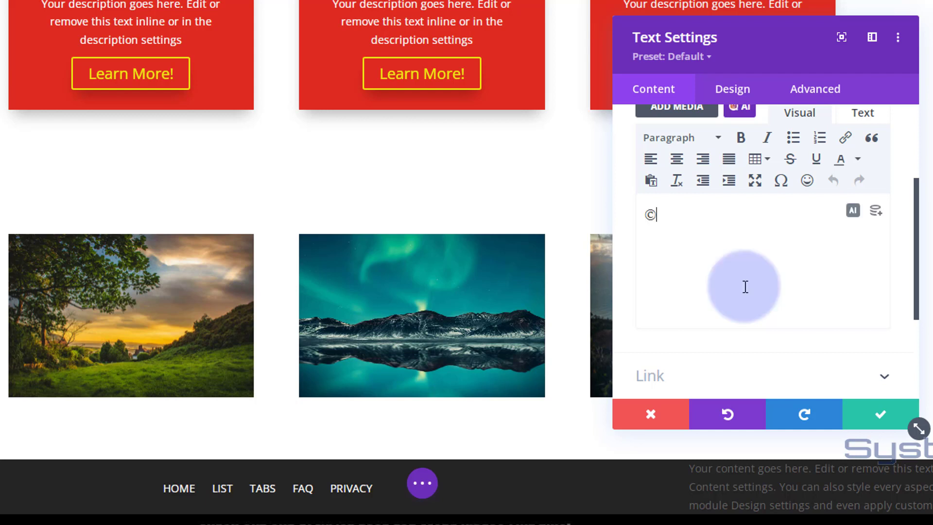
{"action": "type", "text": " System22 2023"}
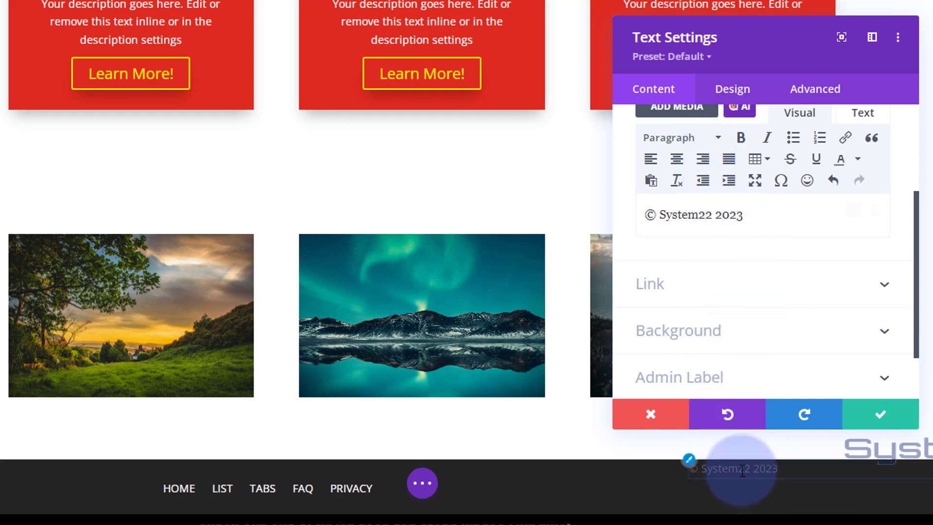
Set the copyright text's colour to white (#ffffff) and its alignment to centre
{"action": "left_click", "coordinate": [689, 467]}
{"action": "scroll", "coordinate": [721, 214], "scroll_direction": "down", "scroll_amount": 3}
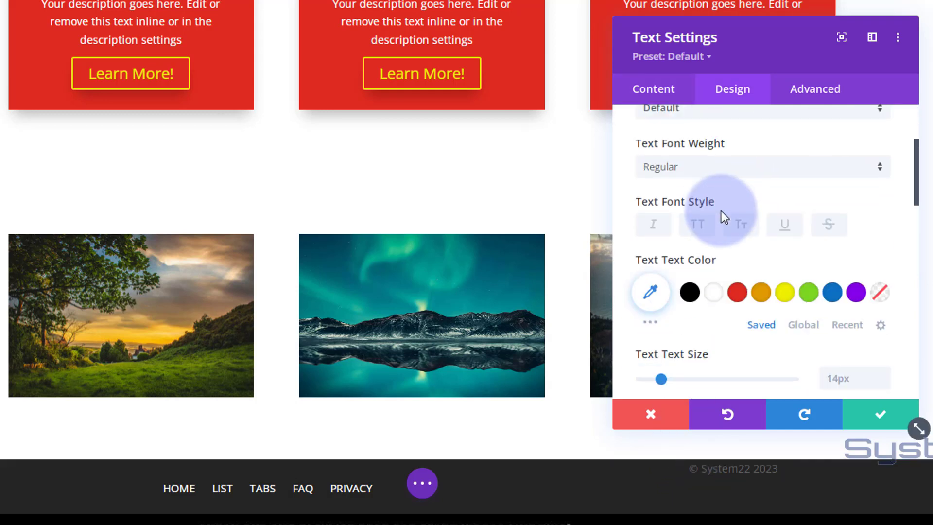
{"action": "left_click", "coordinate": [712, 294]}
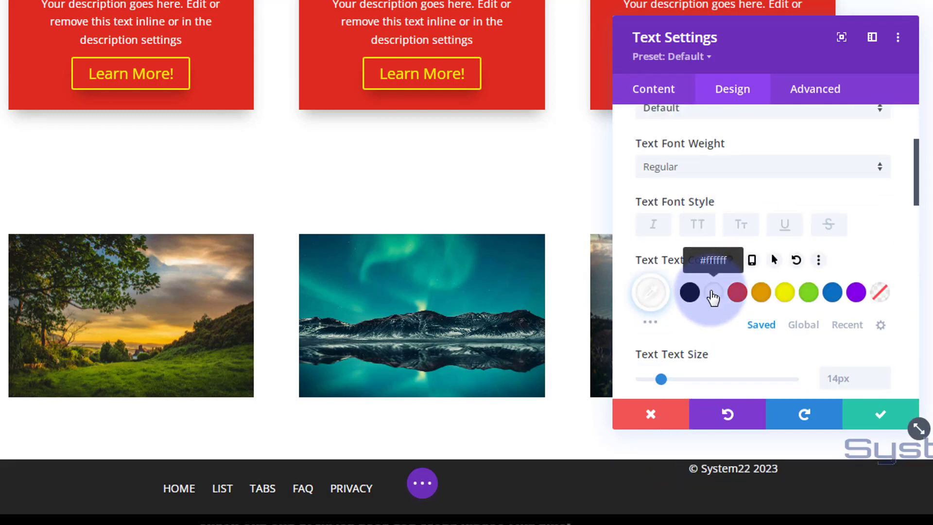
{"action": "scroll", "coordinate": [712, 295], "scroll_direction": "down", "scroll_amount": 5}
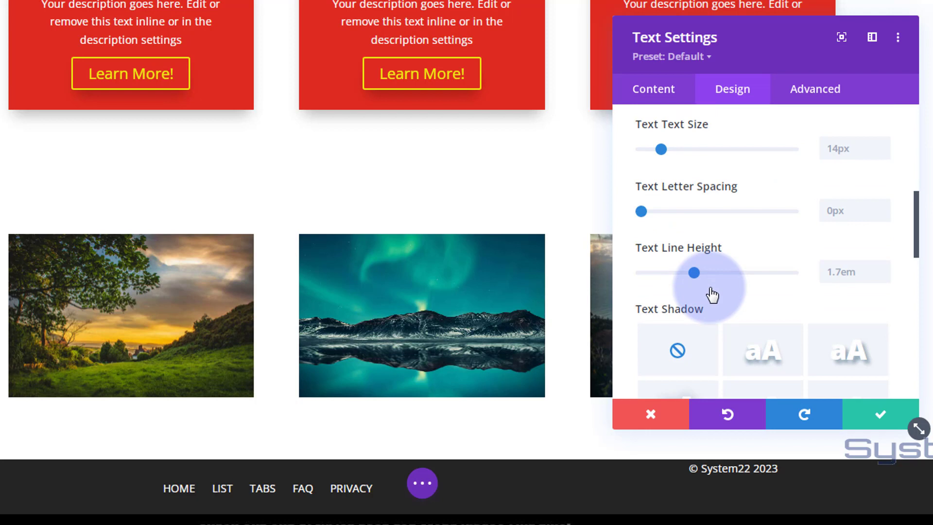
{"action": "scroll", "coordinate": [713, 294], "scroll_direction": "down", "scroll_amount": 5}
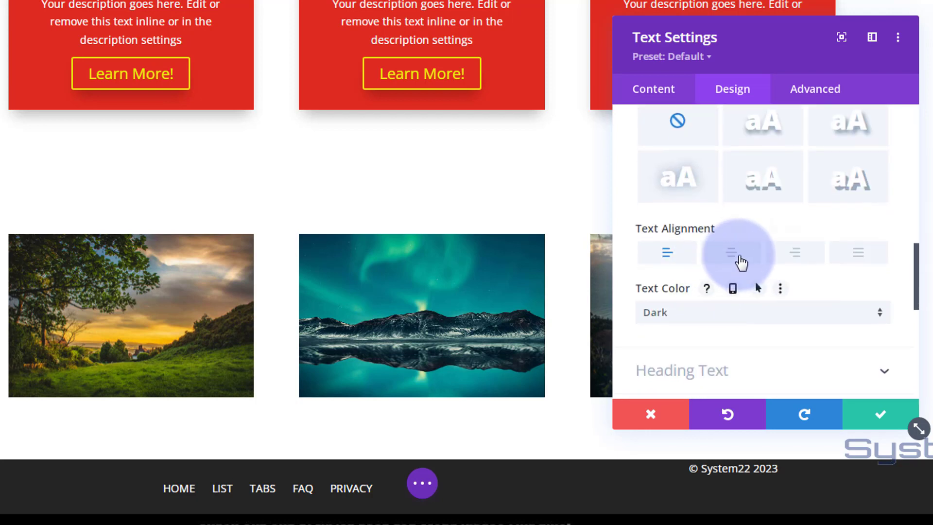
{"action": "left_click", "coordinate": [732, 253]}
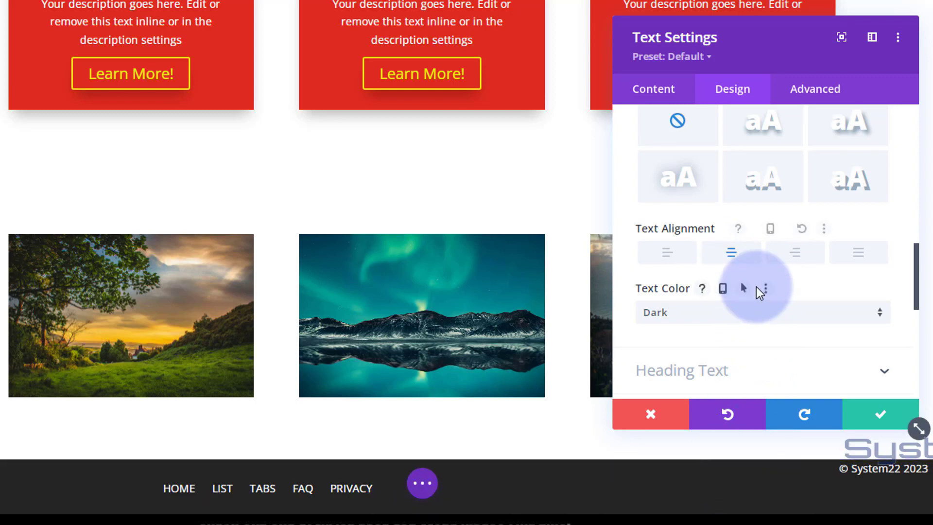
Give the copyright text module a top padding of 25px and save its settings
{"action": "scroll", "coordinate": [755, 285], "scroll_direction": "down", "scroll_amount": 4}
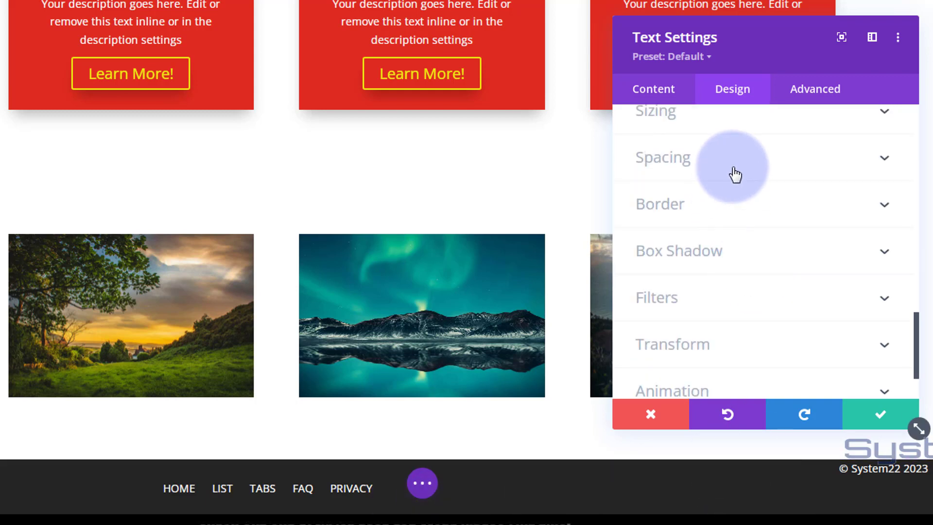
{"action": "left_click", "coordinate": [733, 173]}
{"action": "left_click", "coordinate": [659, 257]}
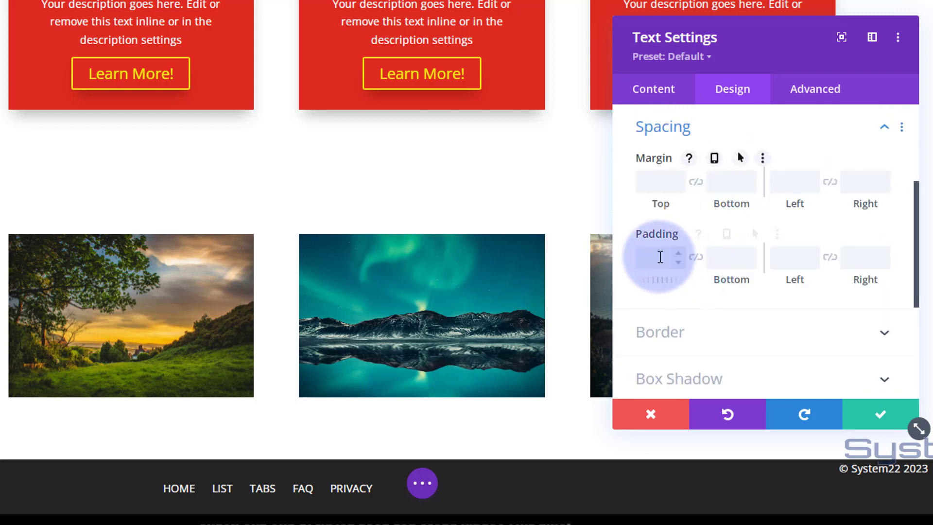
{"action": "type", "text": "20"}
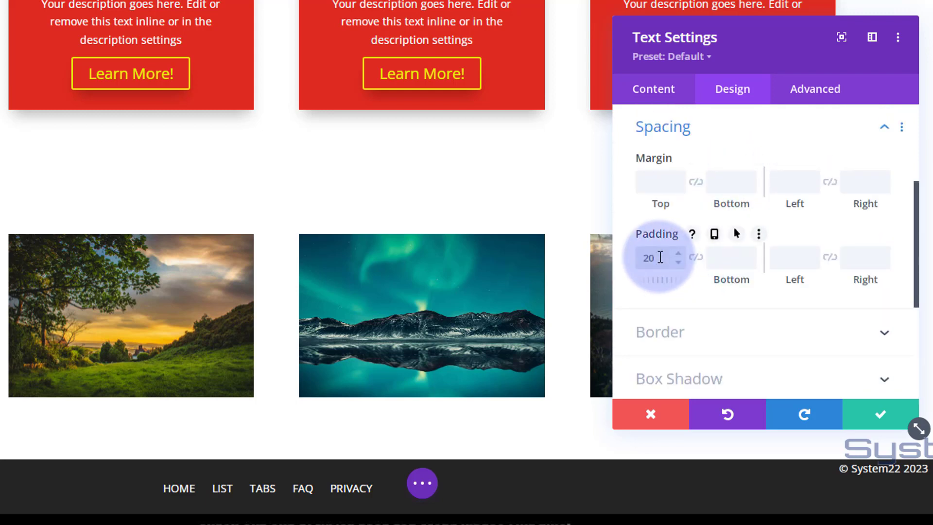
{"action": "type", "text": "px"}
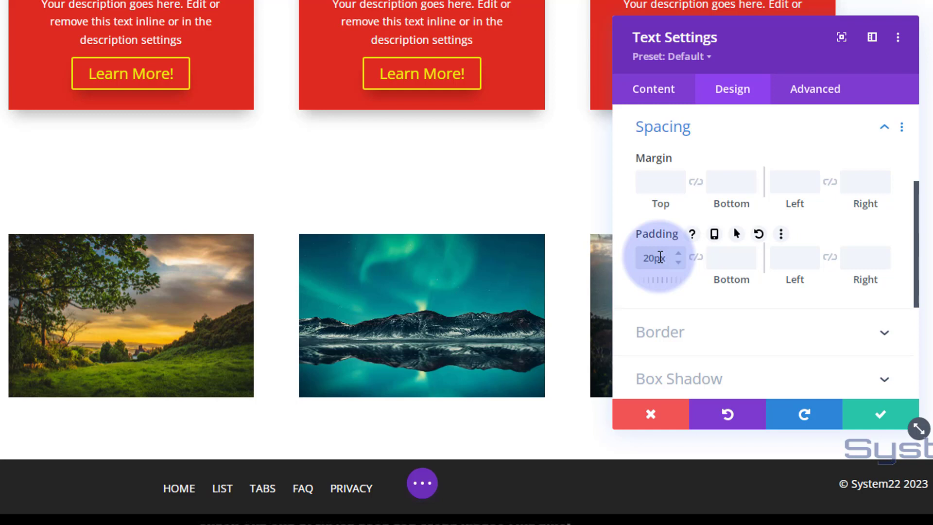
{"action": "left_click", "coordinate": [679, 253]}
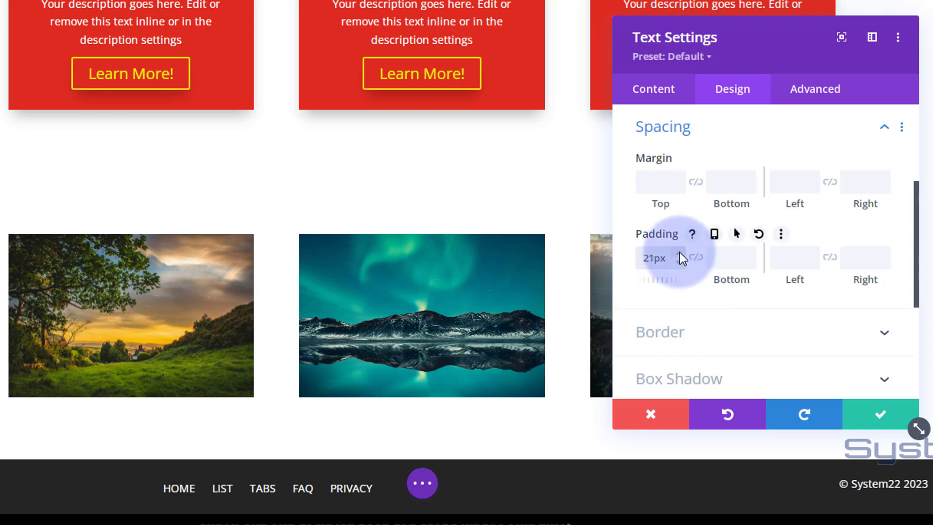
{"action": "left_click", "coordinate": [679, 253]}
{"action": "left_click", "coordinate": [680, 253]}
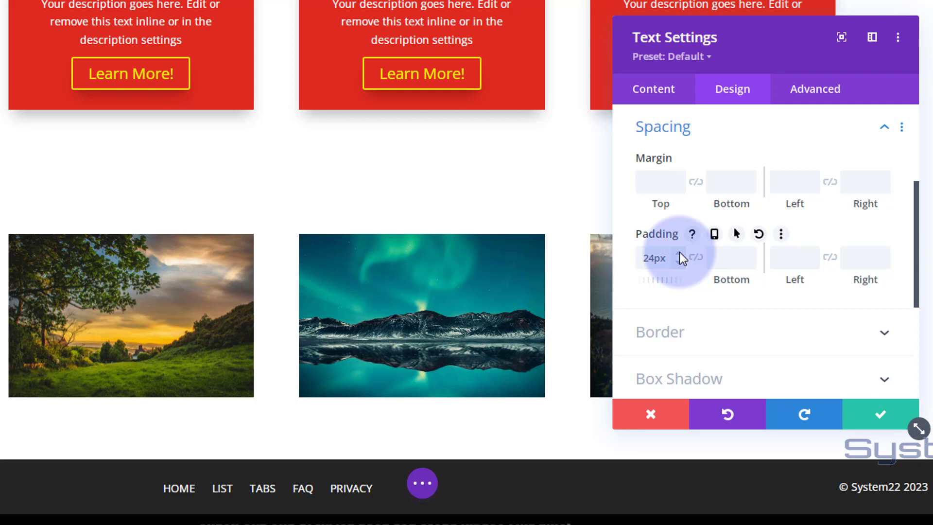
{"action": "left_click", "coordinate": [679, 253]}
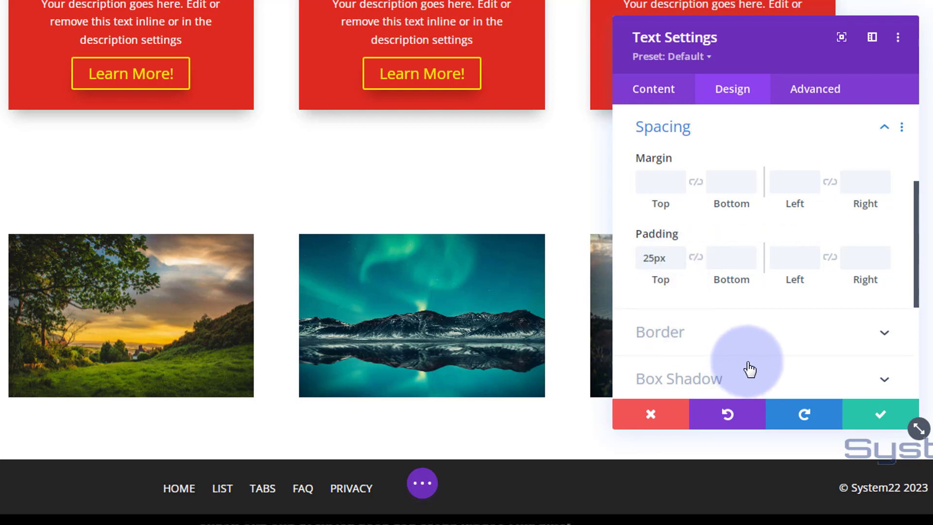
{"action": "left_click", "coordinate": [880, 418]}
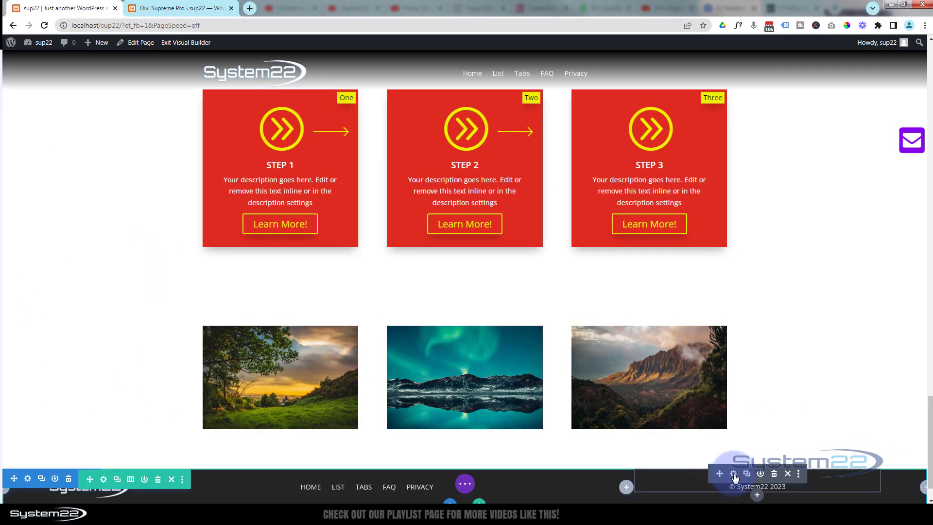
Reopen the copyright text module's settings, check that Divi Popup is enabled in Divi Supreme Pro, and turn on Use Popup for the module
{"action": "left_click", "coordinate": [733, 474]}
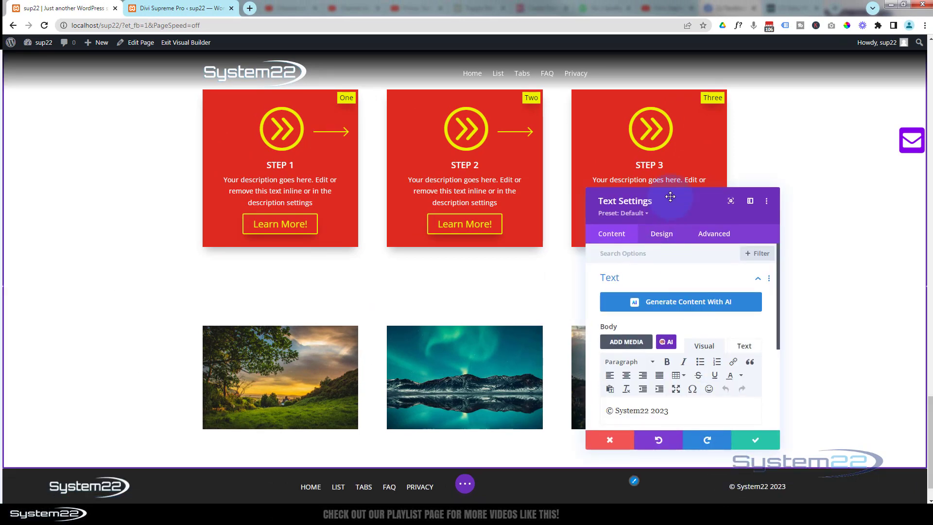
{"action": "left_click_drag", "start_coordinate": [668, 193], "coordinate": [487, 112]}
{"action": "left_click", "coordinate": [533, 152]}
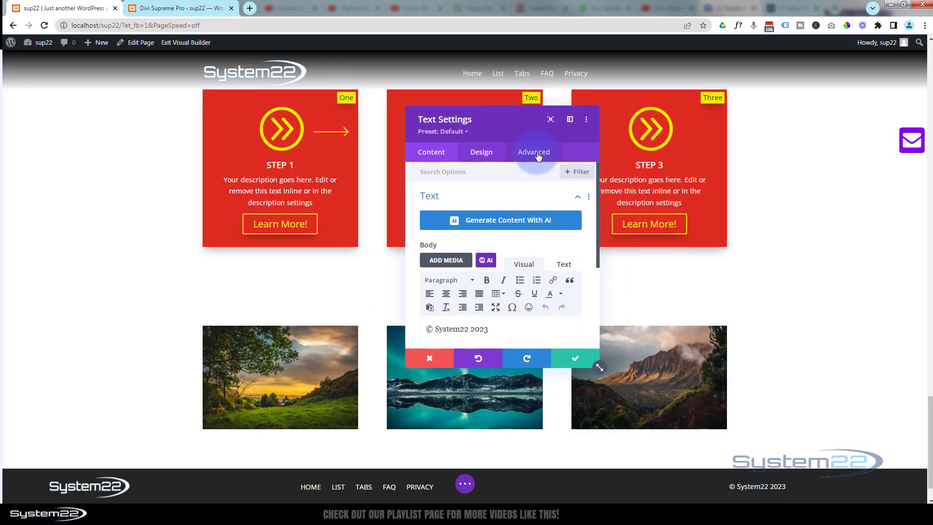
{"action": "left_click", "coordinate": [510, 285]}
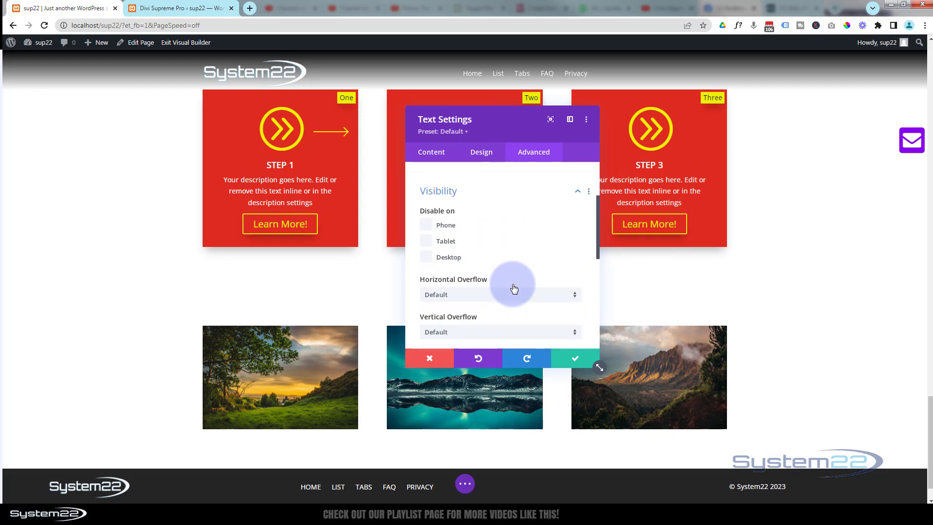
{"action": "scroll", "coordinate": [517, 283], "scroll_direction": "down", "scroll_amount": 2}
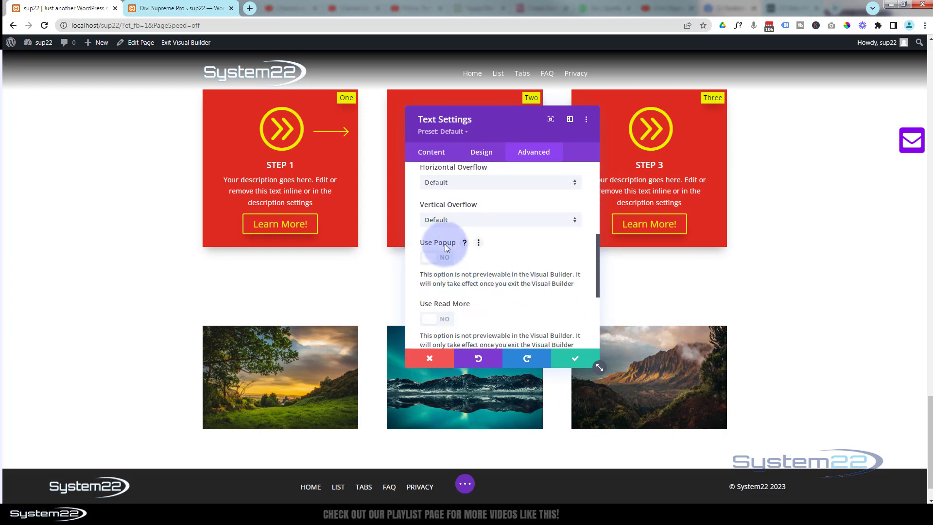
{"action": "left_click", "coordinate": [190, 9]}
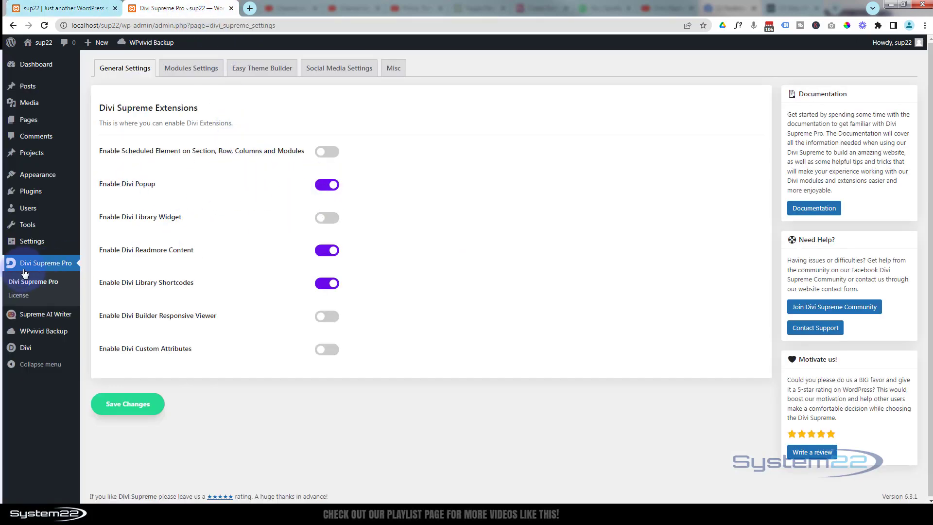
{"action": "left_click", "coordinate": [45, 10]}
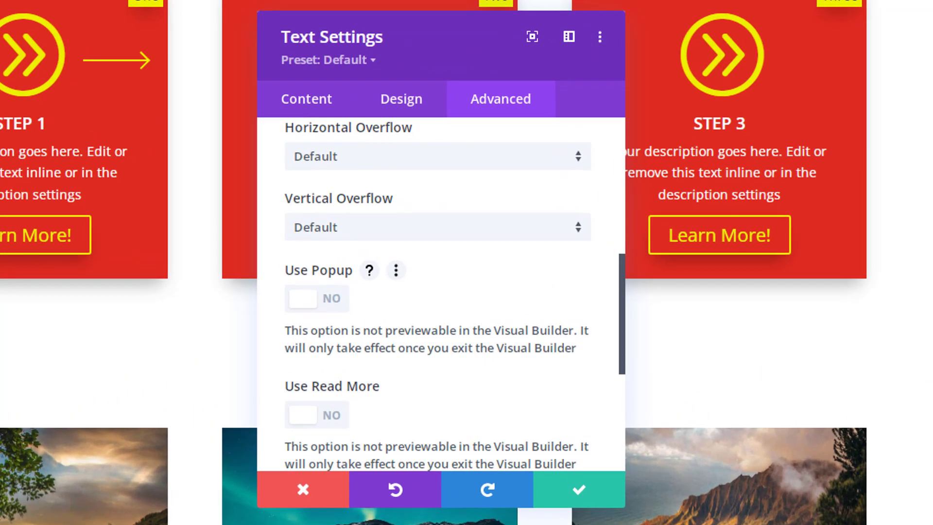
{"action": "left_click", "coordinate": [340, 305]}
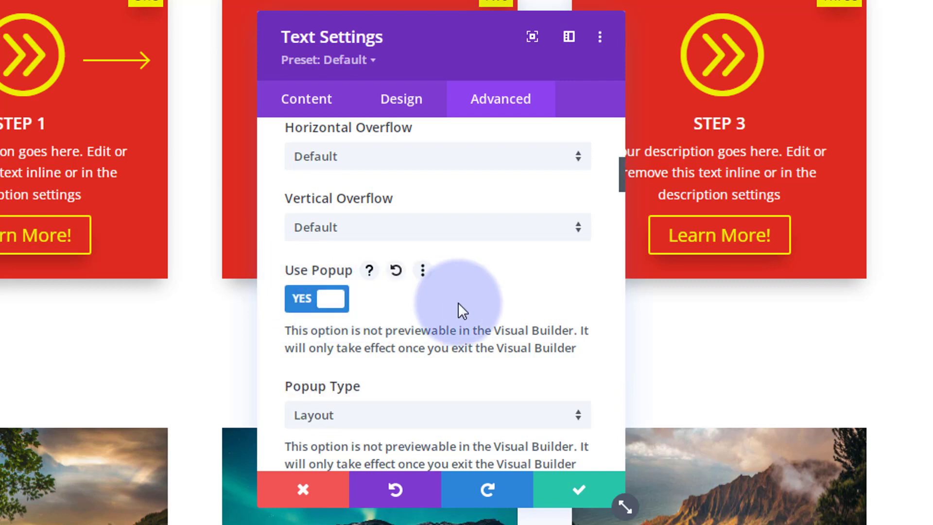
Keep the popup type as Layout and choose the "Don't go!" Divi Library layout as the popup
{"action": "scroll", "coordinate": [463, 281], "scroll_direction": "down", "scroll_amount": 2}
{"action": "scroll", "coordinate": [463, 279], "scroll_direction": "down", "scroll_amount": 2}
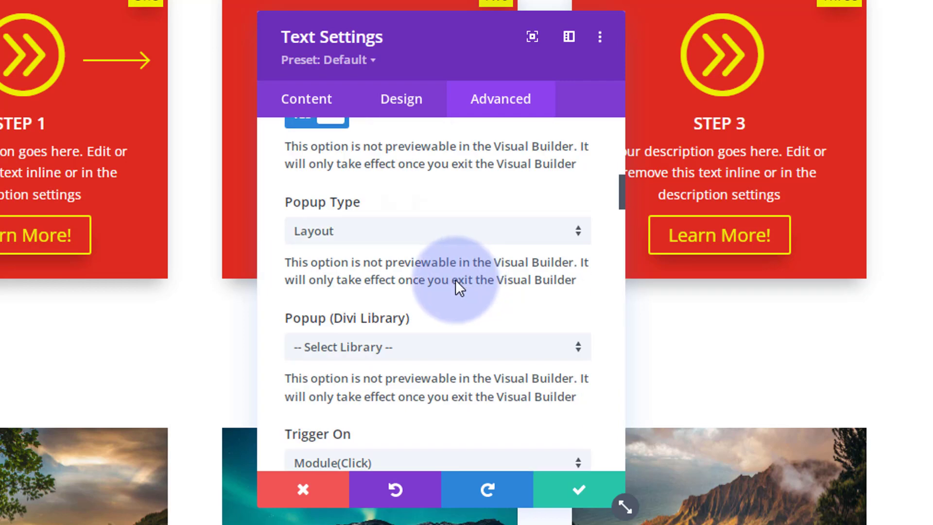
{"action": "left_click", "coordinate": [407, 237]}
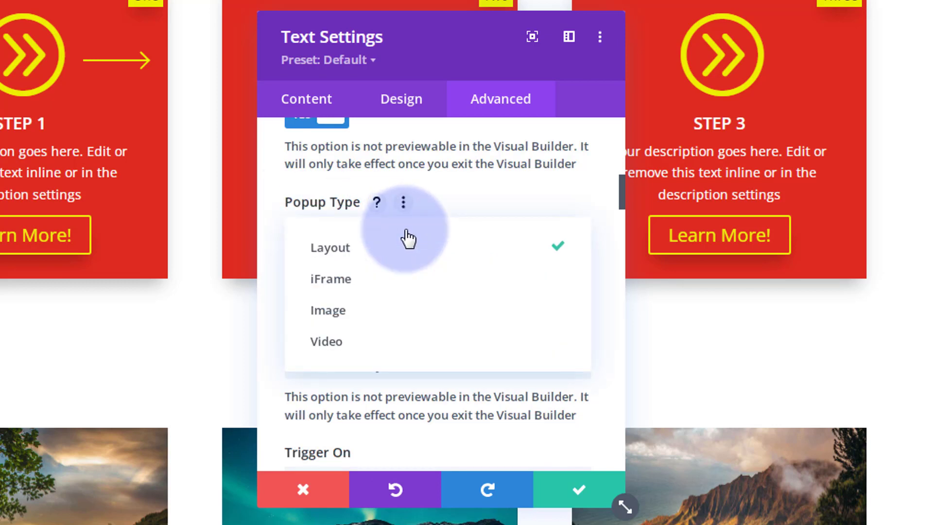
{"action": "left_click", "coordinate": [334, 250]}
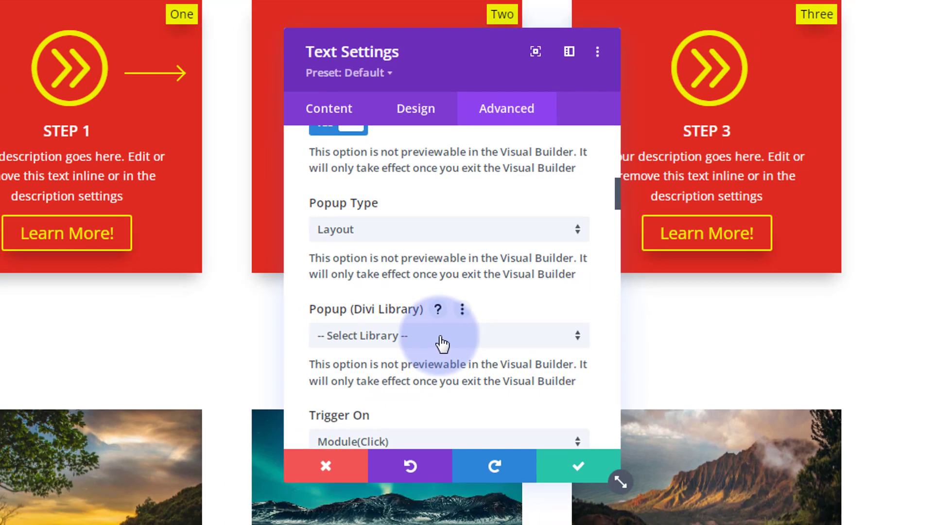
{"action": "left_click", "coordinate": [422, 355]}
{"action": "left_click_drag", "start_coordinate": [579, 243], "coordinate": [583, 461]}
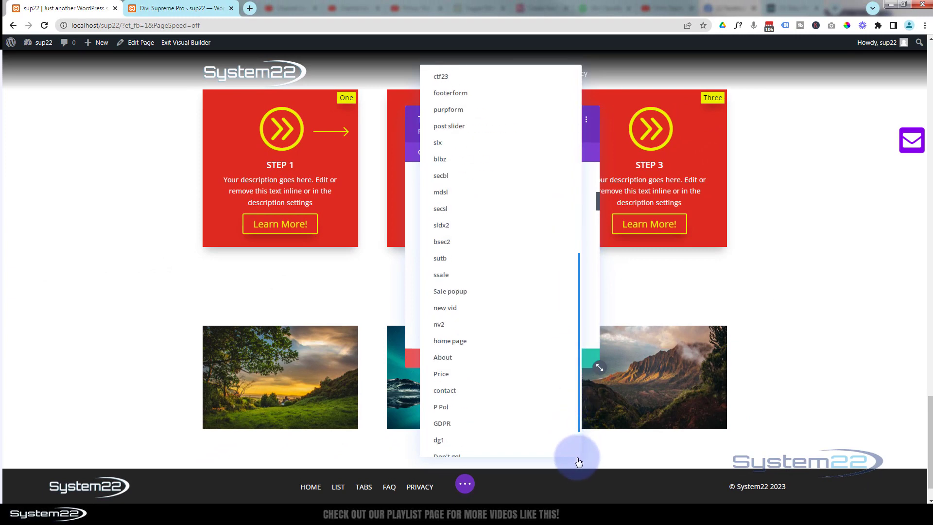
{"action": "scroll", "coordinate": [564, 435], "scroll_direction": "down", "scroll_amount": 1}
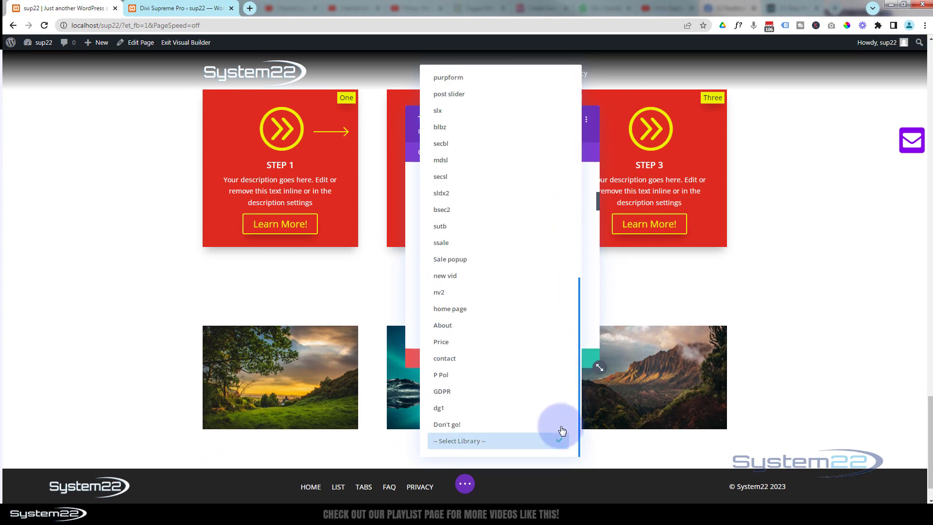
{"action": "left_click", "coordinate": [441, 426]}
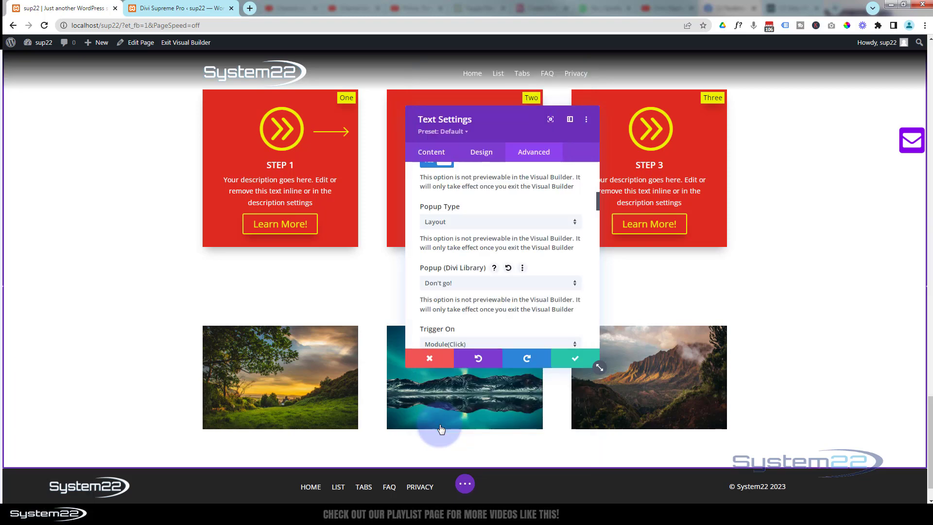
Set the popup's Trigger On option to Exit Intent
{"action": "scroll", "coordinate": [483, 260], "scroll_direction": "down", "scroll_amount": 2}
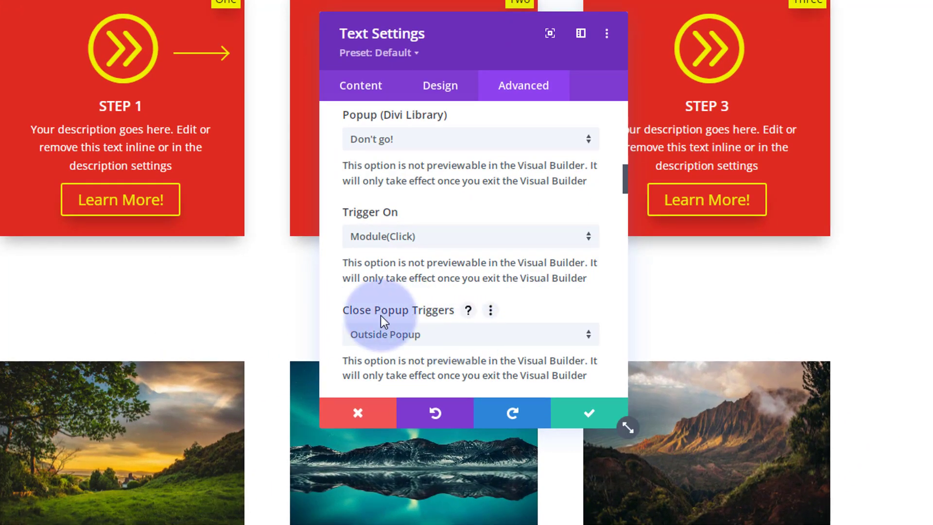
{"action": "left_click", "coordinate": [437, 243]}
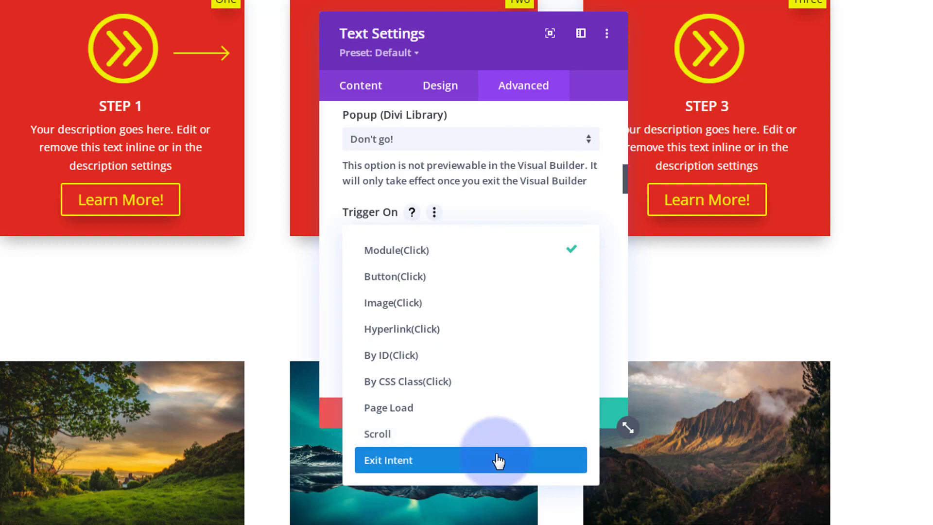
{"action": "left_click", "coordinate": [390, 462]}
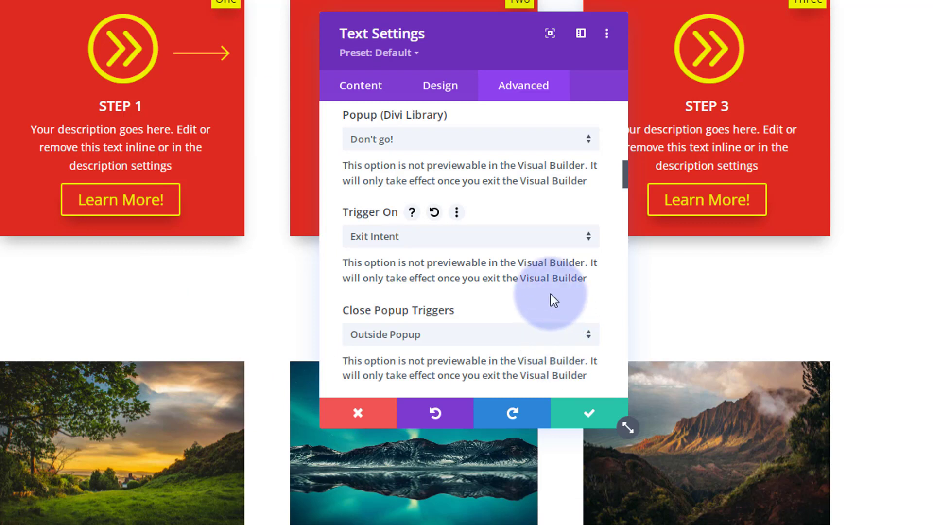
Try a Cookie Expiry of 2 for the popup and restore it to 0
{"action": "scroll", "coordinate": [549, 293], "scroll_direction": "down", "scroll_amount": 2}
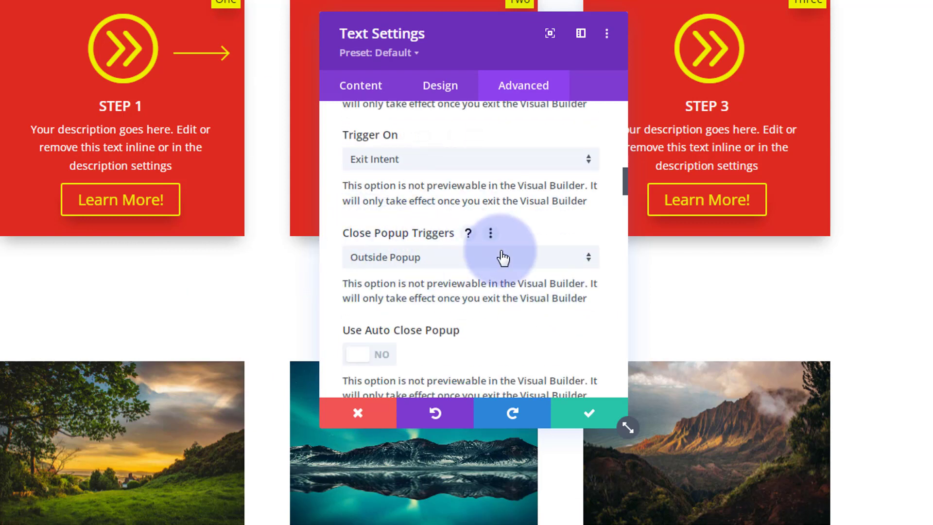
{"action": "scroll", "coordinate": [503, 255], "scroll_direction": "down", "scroll_amount": 2}
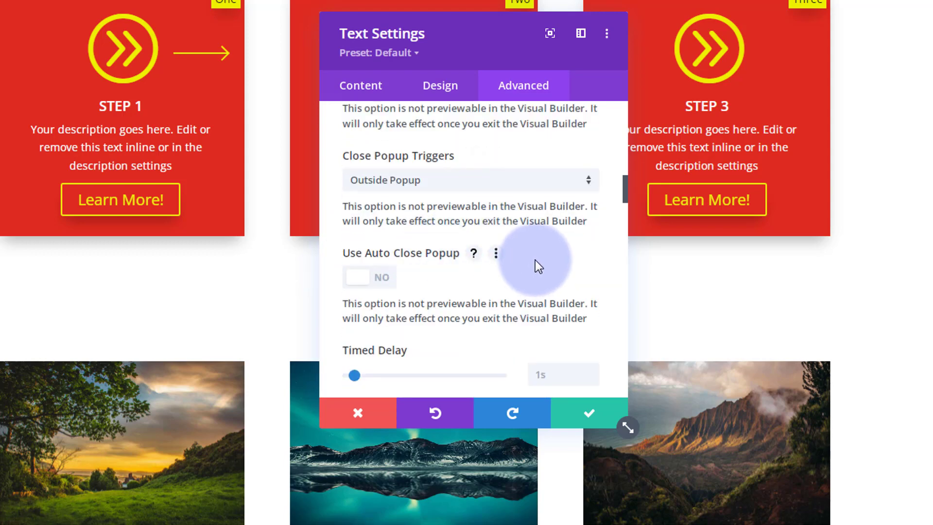
{"action": "scroll", "coordinate": [535, 261], "scroll_direction": "down", "scroll_amount": 4}
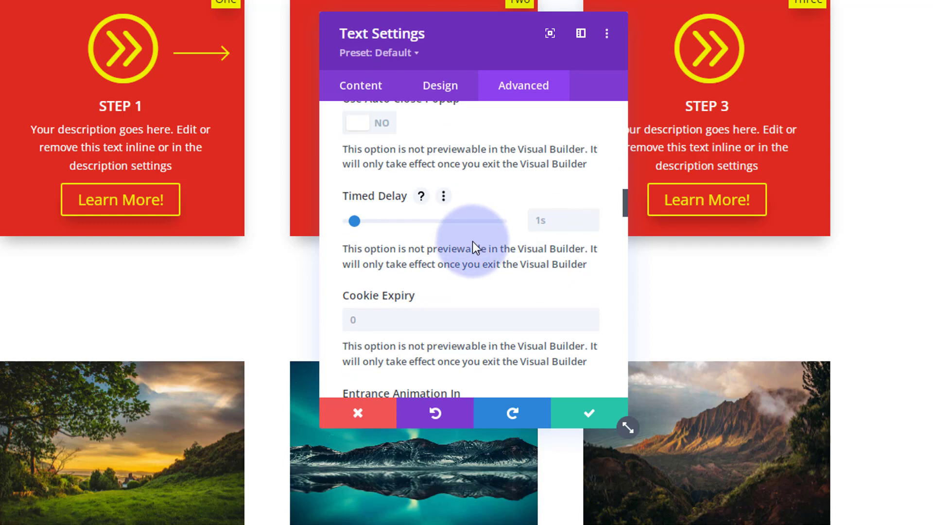
{"action": "scroll", "coordinate": [473, 240], "scroll_direction": "down", "scroll_amount": 2}
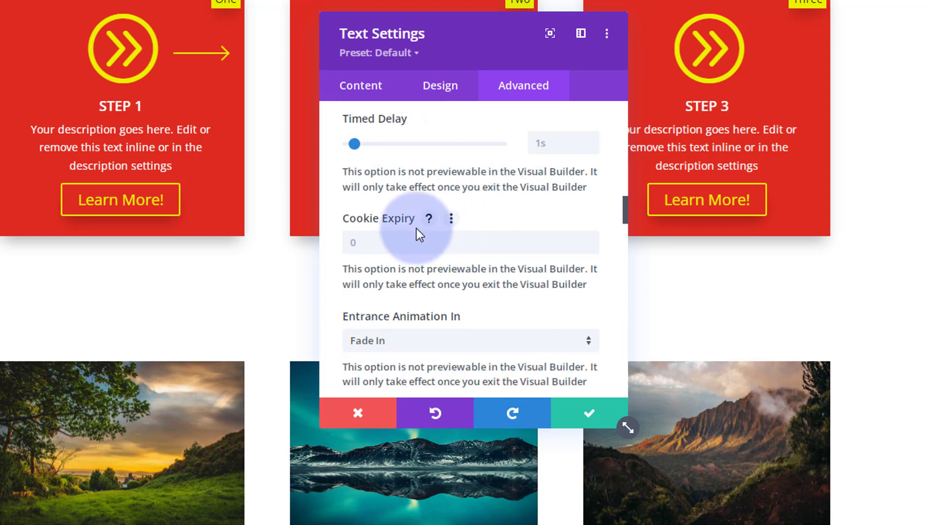
{"action": "left_click", "coordinate": [369, 247]}
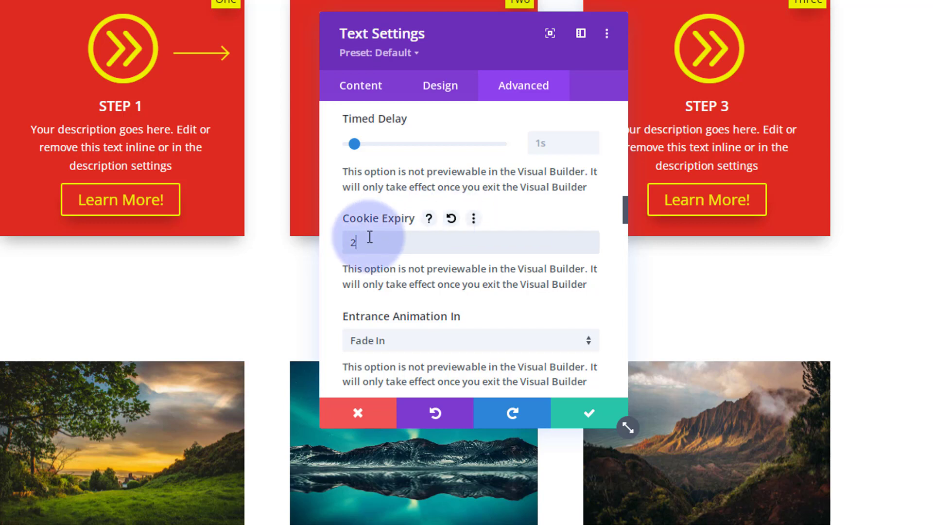
{"action": "left_click_drag", "start_coordinate": [362, 246], "coordinate": [335, 250]}
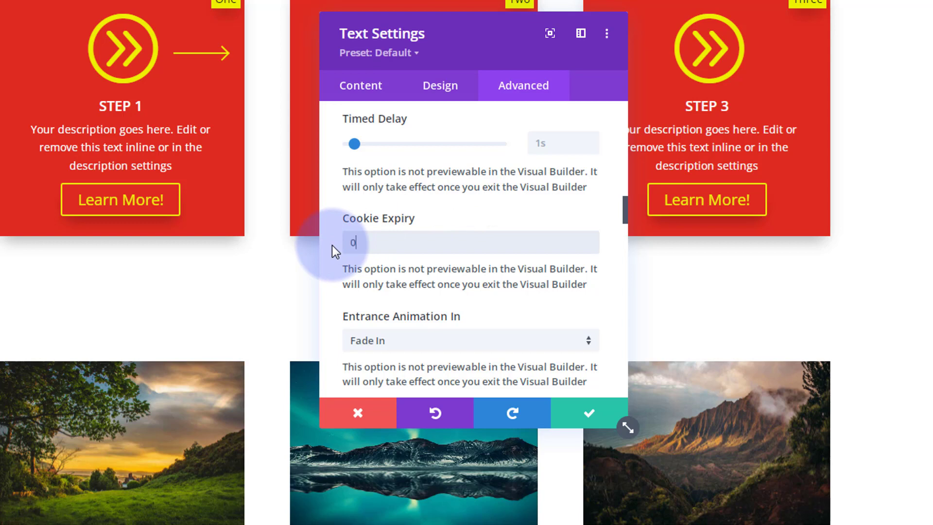
{"action": "type", "text": "0"}
Look through the popup's entrance and exit animation options, leaving the Fade Out exit animation selected
{"action": "scroll", "coordinate": [457, 249], "scroll_direction": "down", "scroll_amount": 1}
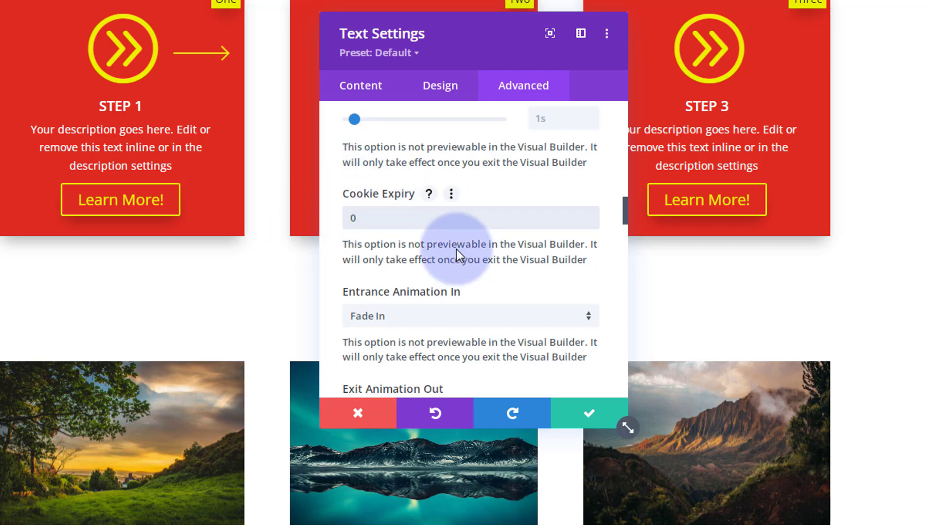
{"action": "scroll", "coordinate": [456, 249], "scroll_direction": "down", "scroll_amount": 2}
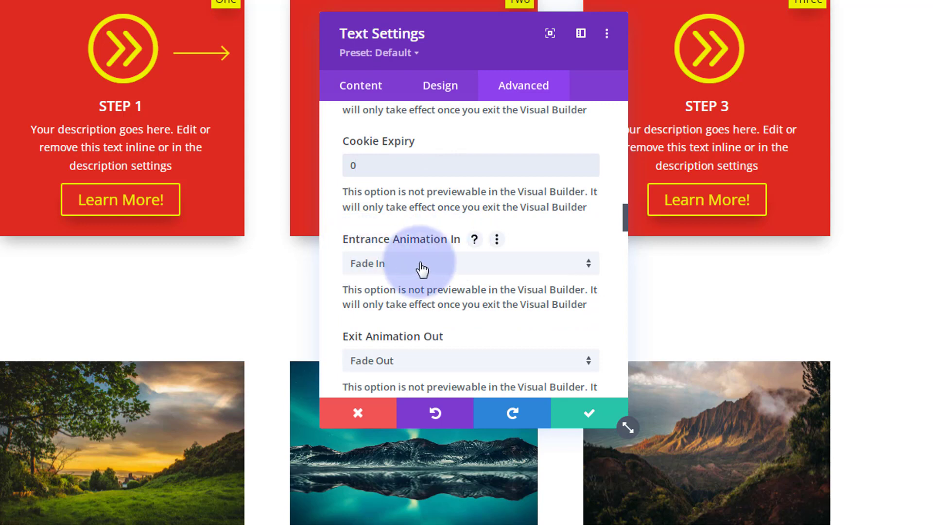
{"action": "scroll", "coordinate": [418, 263], "scroll_direction": "down", "scroll_amount": 6}
{"action": "left_click", "coordinate": [416, 209]}
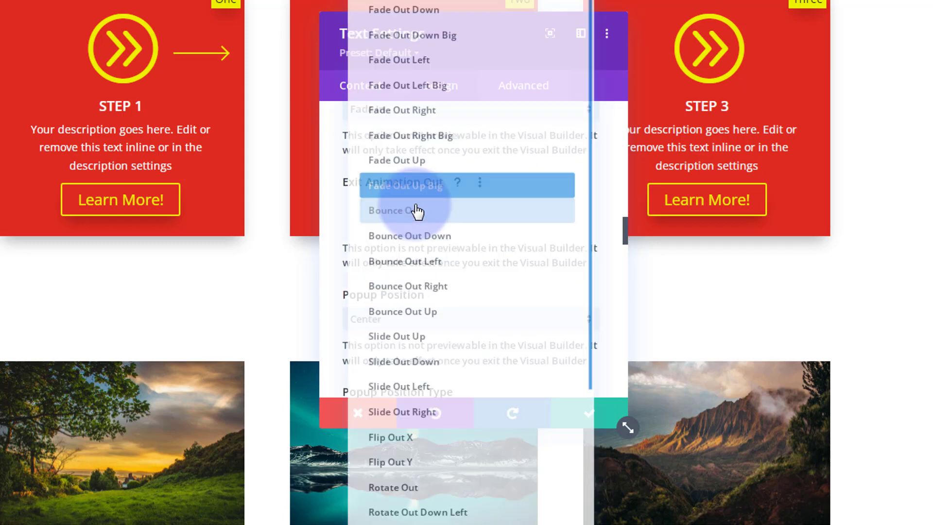
{"action": "left_click", "coordinate": [334, 215]}
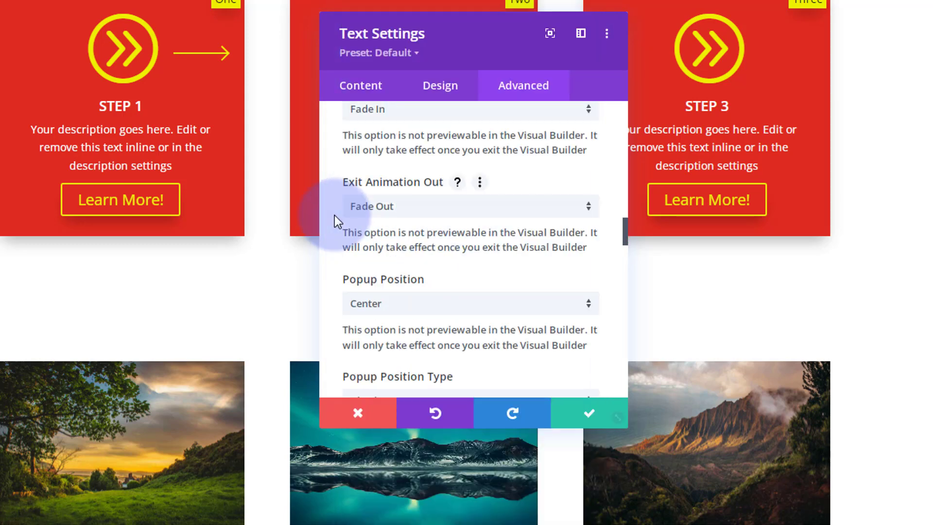
Review the popup's position, fullwidth and overlay options, and show the per-device settings for Popup Max Width
{"action": "scroll", "coordinate": [437, 238], "scroll_direction": "down", "scroll_amount": 6}
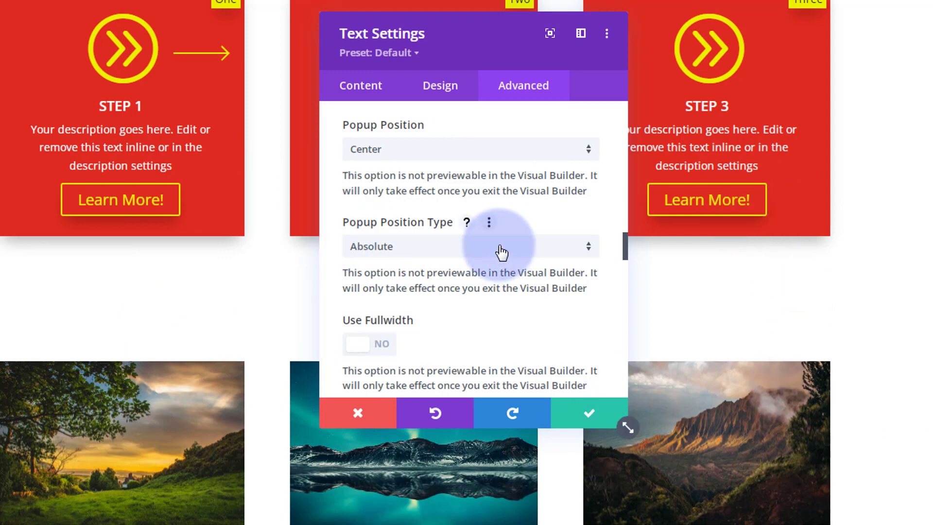
{"action": "scroll", "coordinate": [501, 252], "scroll_direction": "down", "scroll_amount": 4}
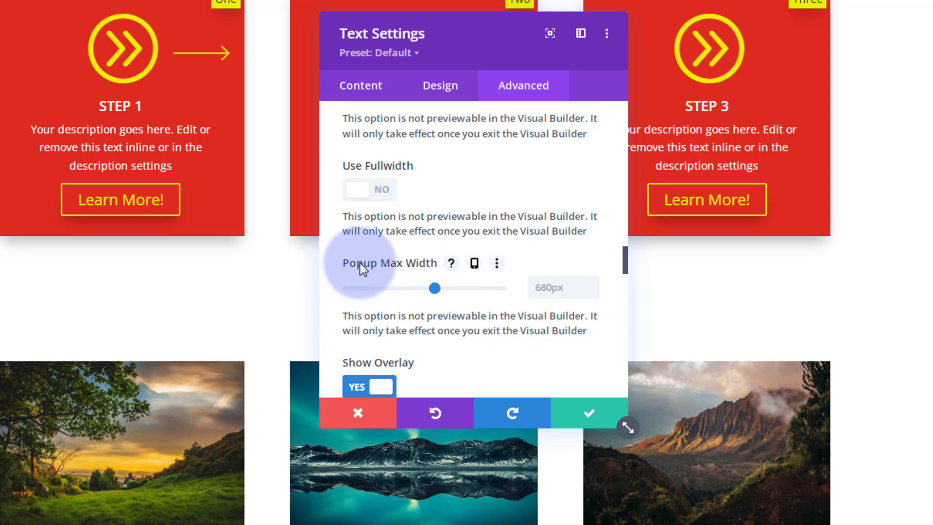
{"action": "left_click", "coordinate": [473, 265]}
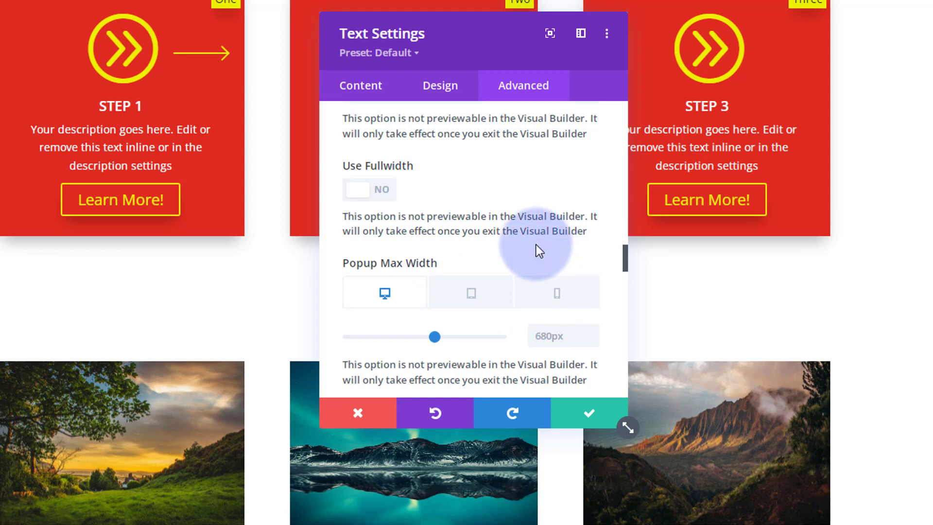
{"action": "scroll", "coordinate": [536, 251], "scroll_direction": "down", "scroll_amount": 3}
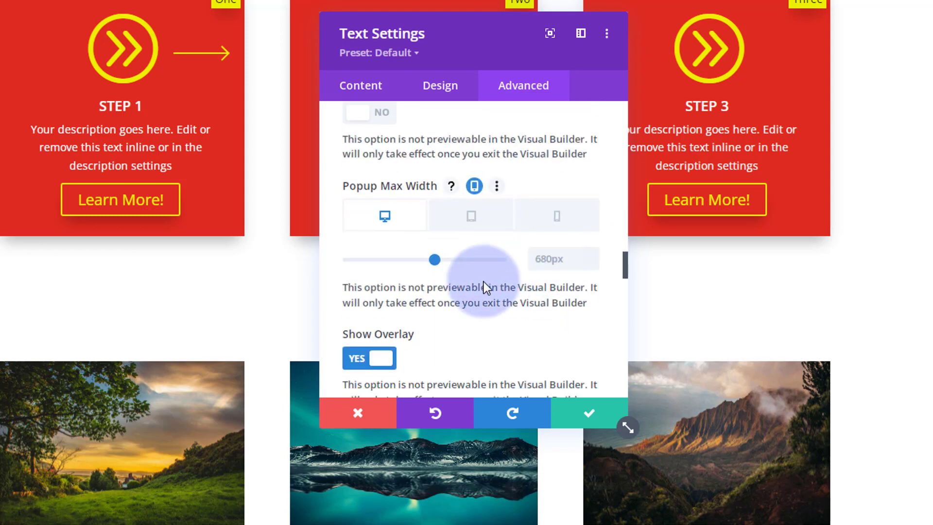
{"action": "scroll", "coordinate": [483, 281], "scroll_direction": "down", "scroll_amount": 5}
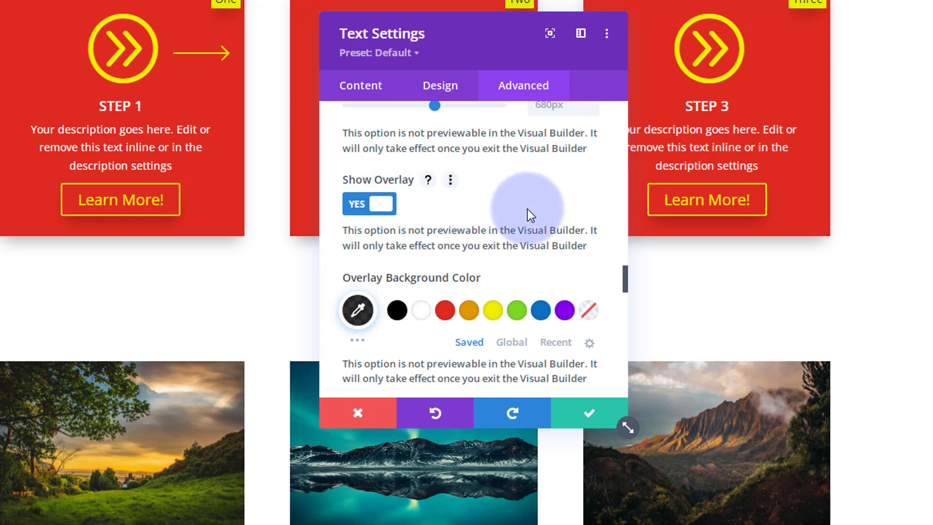
Review the popup's overlay colour, its close button's placement, size, icon and colours, and the Use Read More option
{"action": "scroll", "coordinate": [526, 209], "scroll_direction": "down", "scroll_amount": 3}
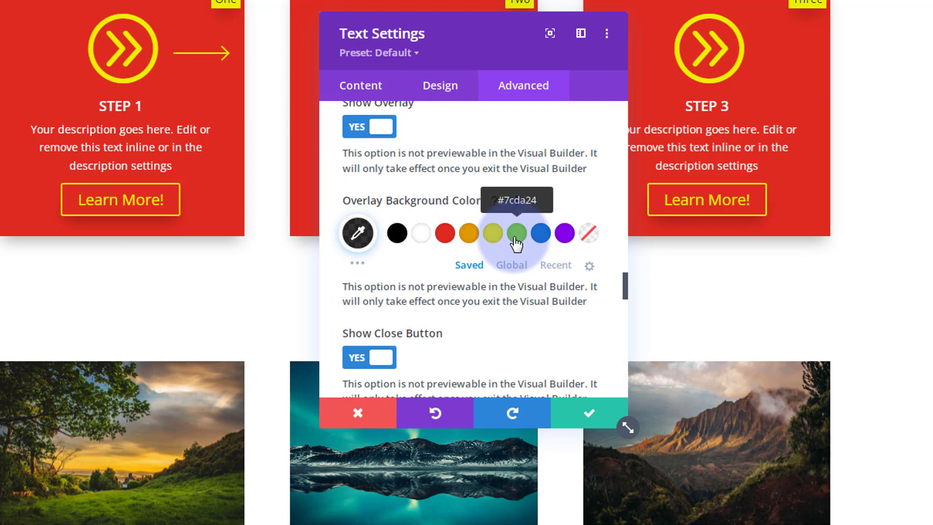
{"action": "scroll", "coordinate": [517, 245], "scroll_direction": "down", "scroll_amount": 4}
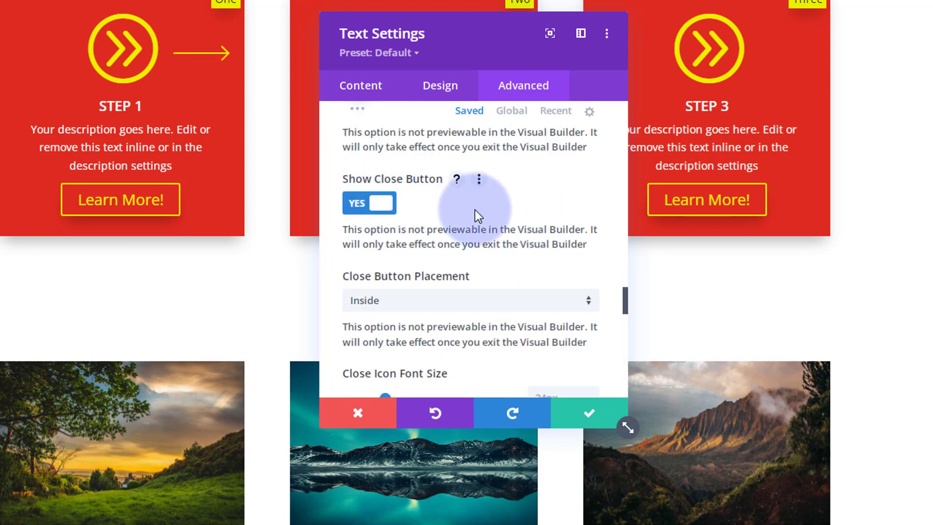
{"action": "scroll", "coordinate": [474, 209], "scroll_direction": "down", "scroll_amount": 2}
{"action": "scroll", "coordinate": [464, 248], "scroll_direction": "down", "scroll_amount": 3}
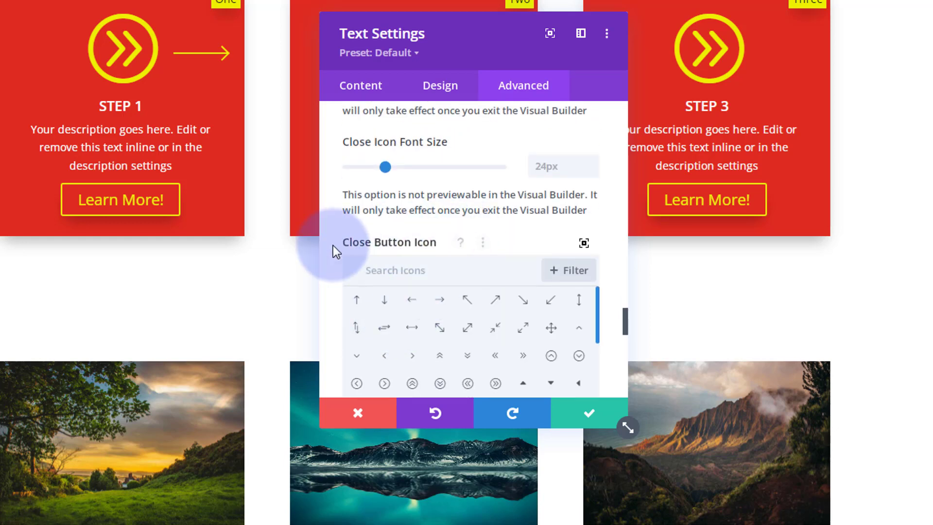
{"action": "scroll", "coordinate": [333, 246], "scroll_direction": "down", "scroll_amount": 5}
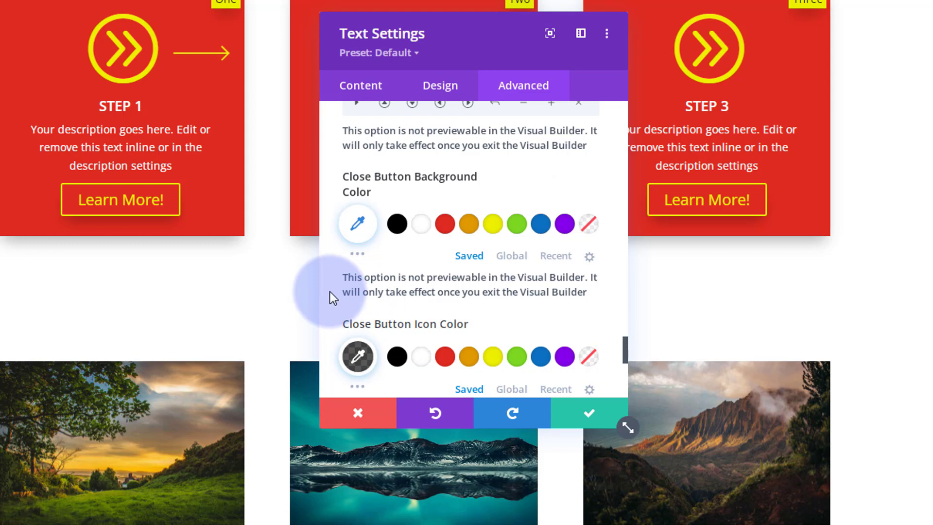
{"action": "scroll", "coordinate": [330, 292], "scroll_direction": "down", "scroll_amount": 2}
{"action": "scroll", "coordinate": [331, 292], "scroll_direction": "down", "scroll_amount": 3}
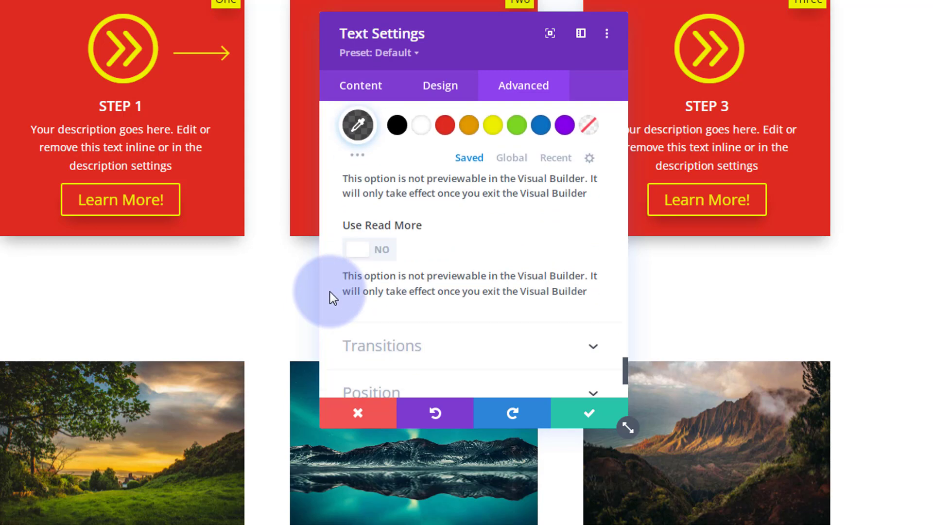
{"action": "scroll", "coordinate": [330, 291], "scroll_direction": "down", "scroll_amount": 3}
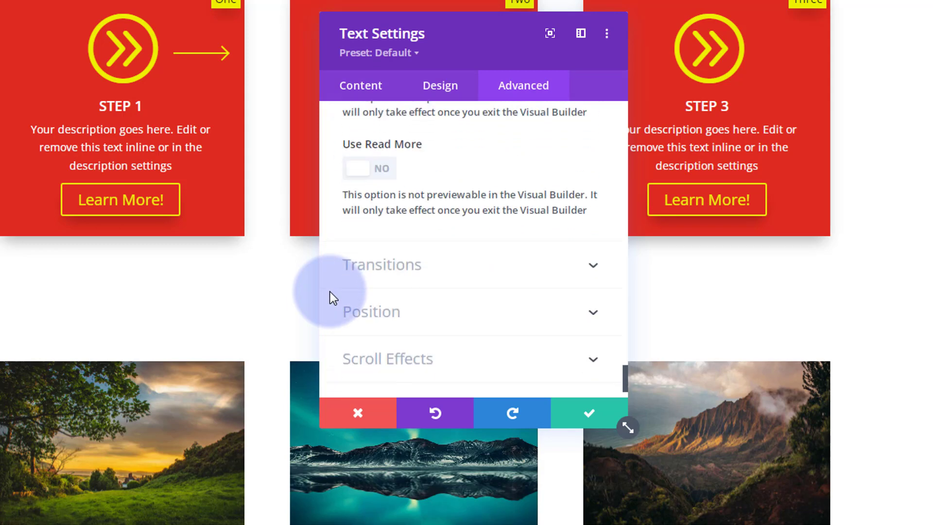
Save the copyright text module's popup settings and exit the Visual Builder to browse the live page
{"action": "left_click", "coordinate": [589, 413]}
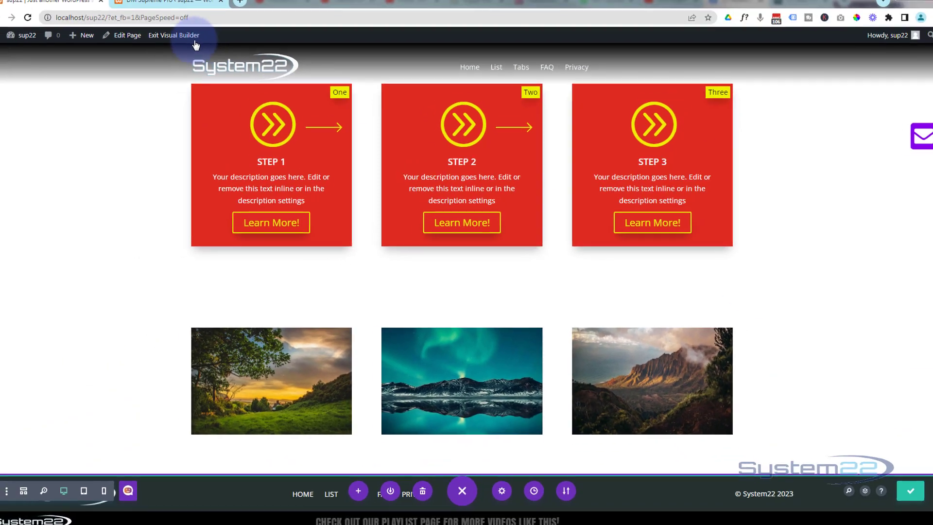
{"action": "left_click", "coordinate": [187, 44]}
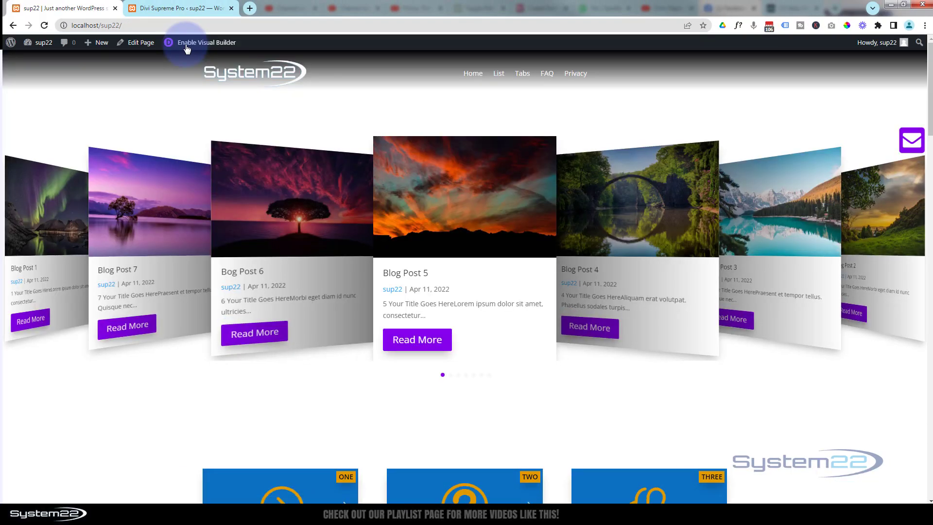
{"action": "scroll", "coordinate": [231, 351], "scroll_direction": "down", "scroll_amount": 6}
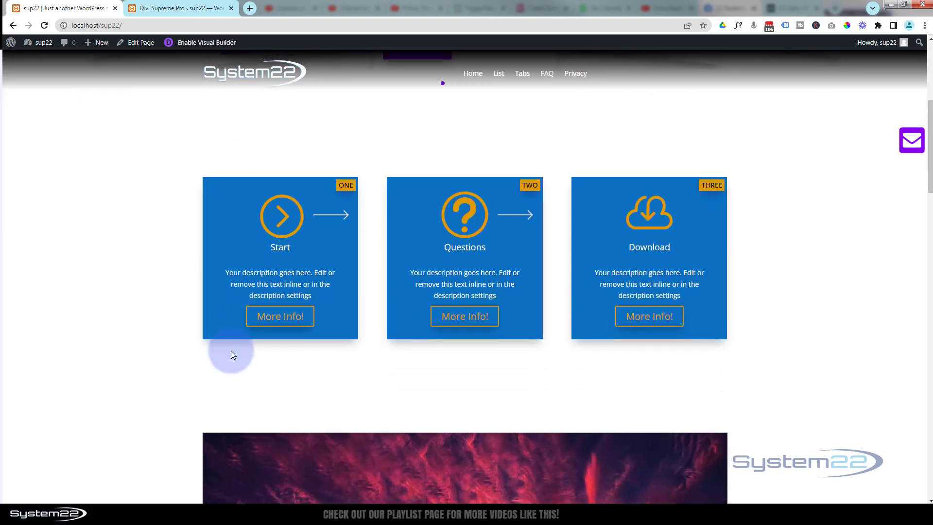
{"action": "scroll", "coordinate": [231, 351], "scroll_direction": "down", "scroll_amount": 5}
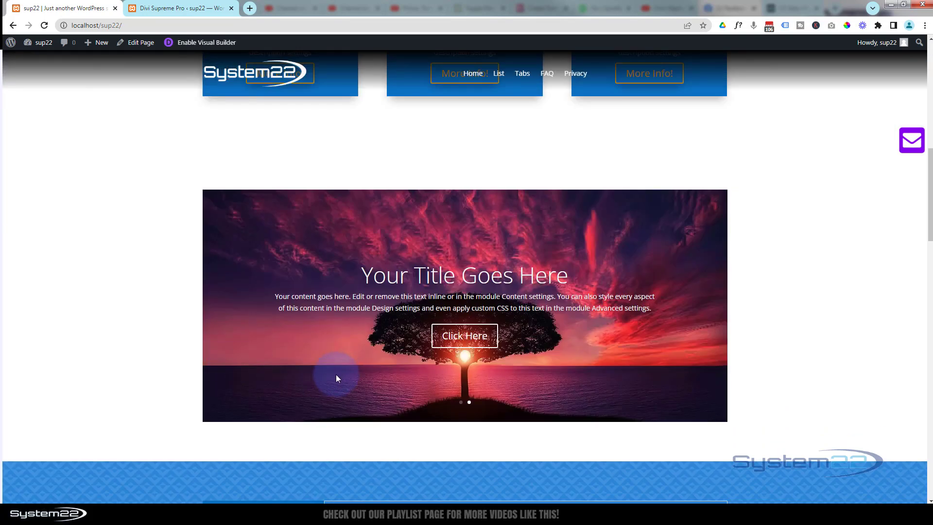
{"action": "scroll", "coordinate": [333, 379], "scroll_direction": "up", "scroll_amount": 3}
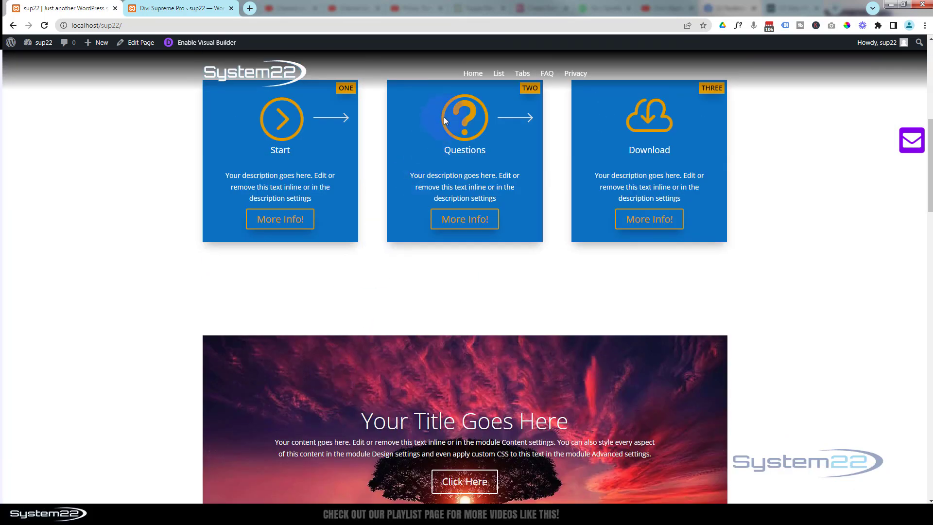
Trigger and dismiss the exit-intent popup on the home page, and repeat the test on the List page
{"action": "mouse_move", "coordinate": [489, 11]}
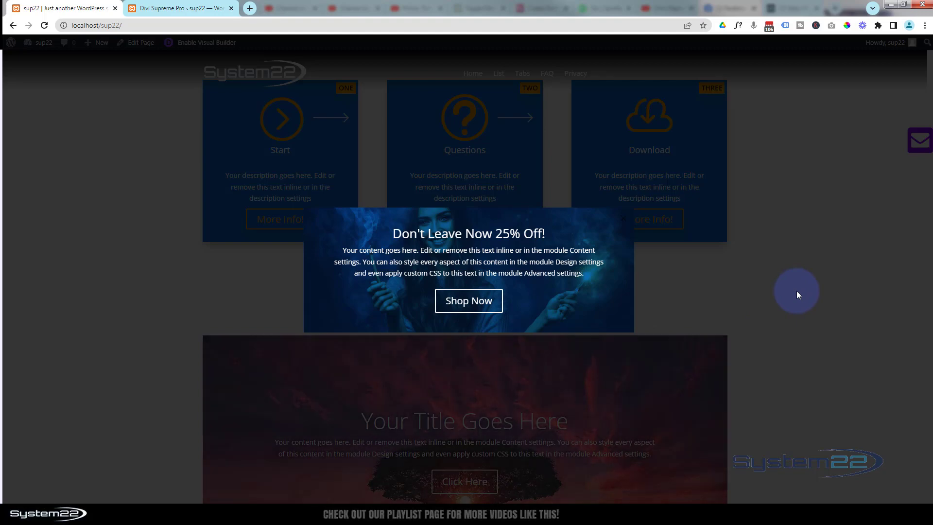
{"action": "left_click", "coordinate": [797, 290]}
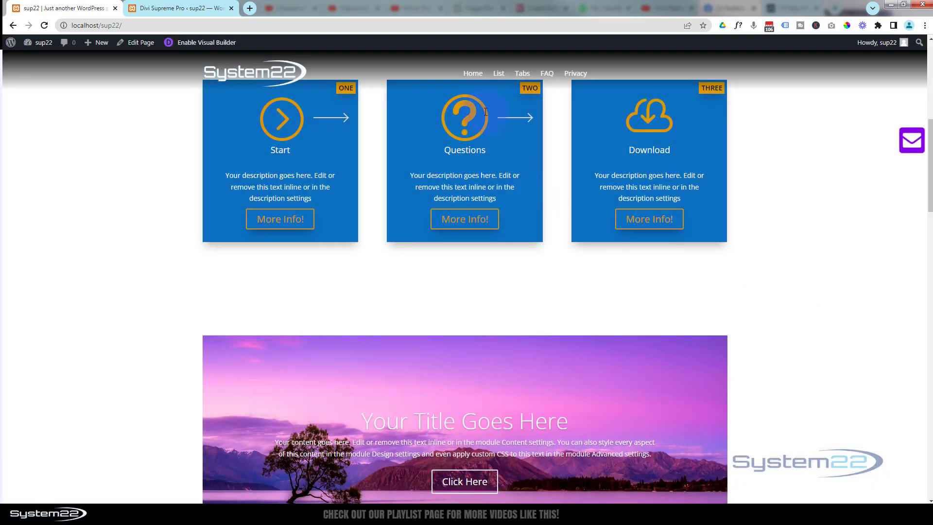
{"action": "left_click", "coordinate": [497, 73]}
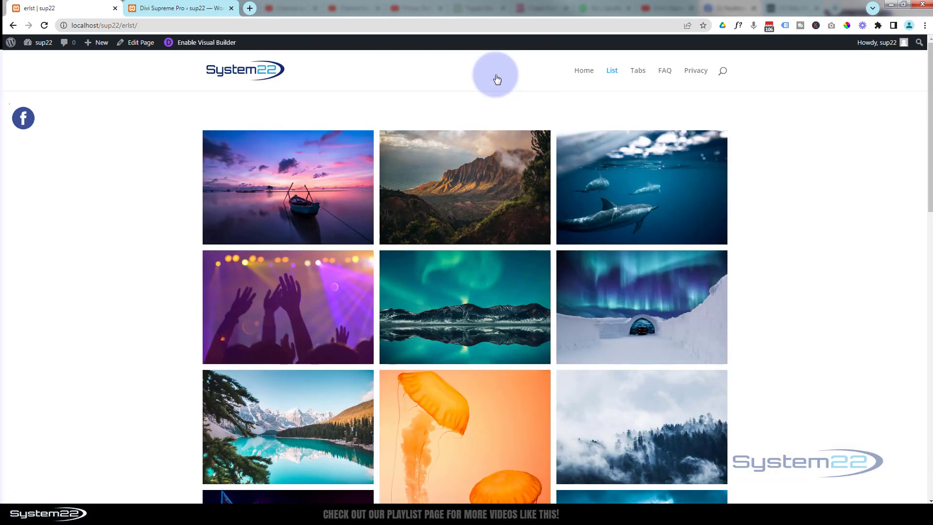
{"action": "scroll", "coordinate": [491, 226], "scroll_direction": "down", "scroll_amount": 3}
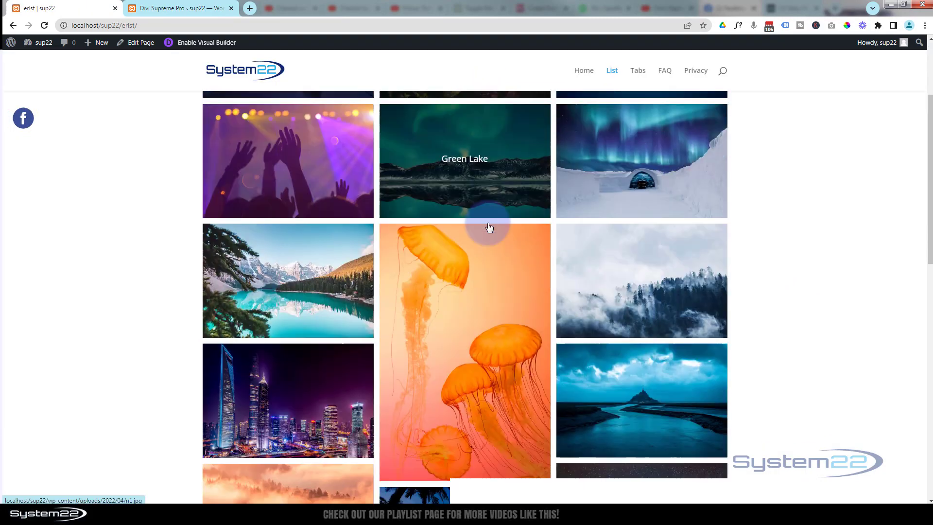
{"action": "scroll", "coordinate": [489, 228], "scroll_direction": "down", "scroll_amount": 6}
{"action": "scroll", "coordinate": [490, 228], "scroll_direction": "up", "scroll_amount": 5}
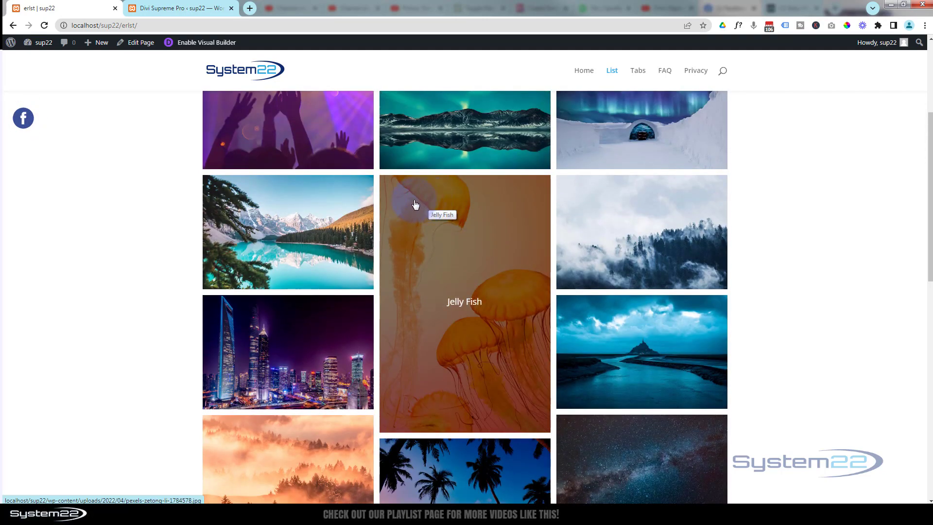
{"action": "mouse_move", "coordinate": [501, 25]}
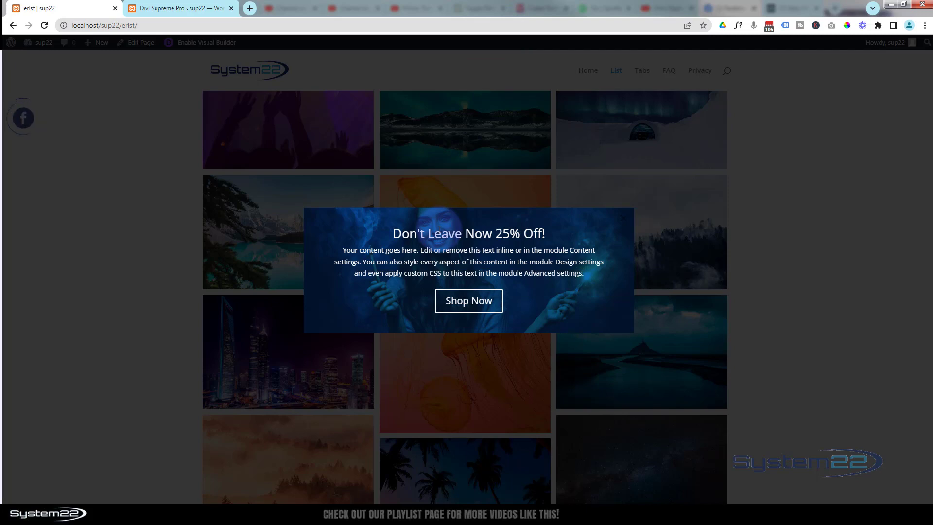
{"action": "left_click", "coordinate": [811, 245]}
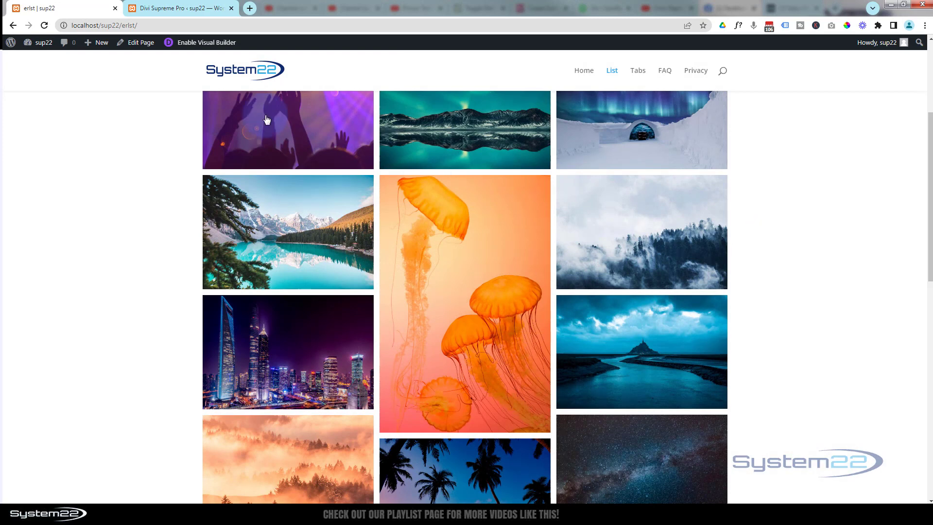
Enable the Visual Builder on the List page and open the visibility settings of the footer's copyright text module
{"action": "left_click", "coordinate": [205, 43]}
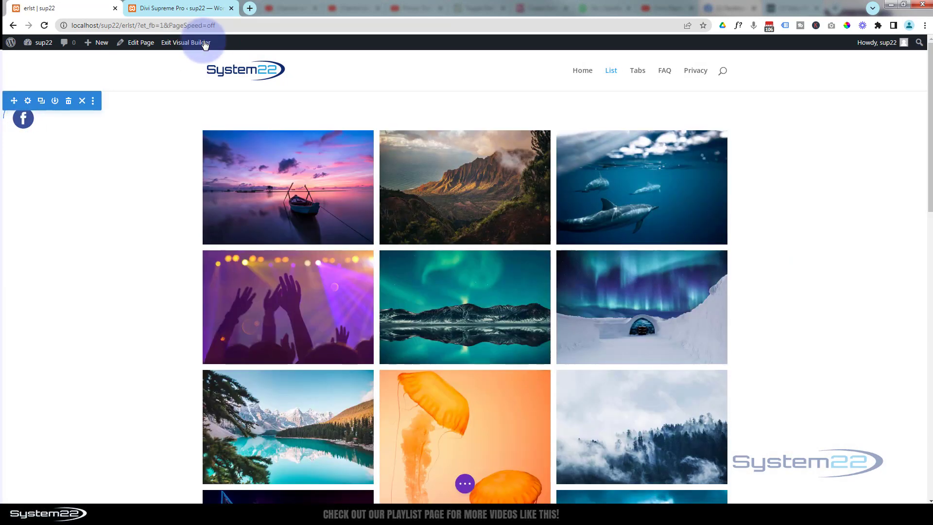
{"action": "left_click_drag", "start_coordinate": [931, 164], "coordinate": [928, 452]}
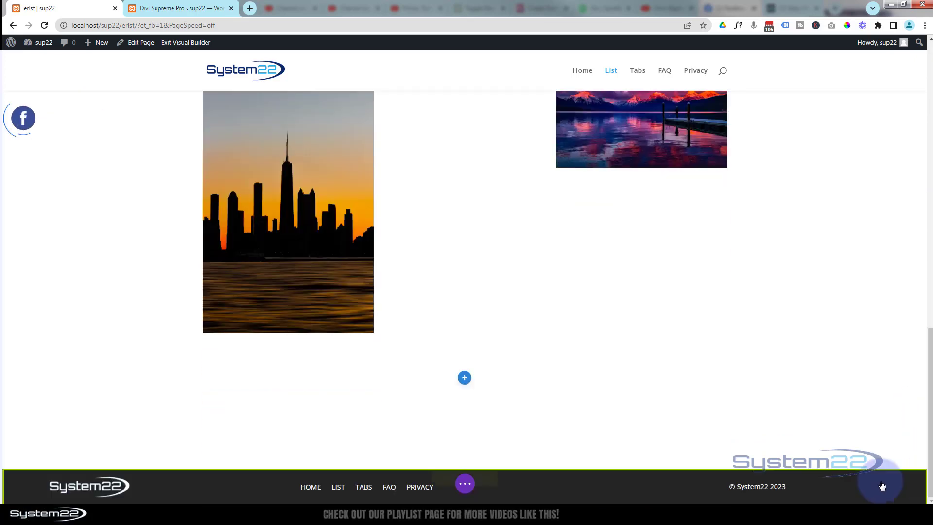
{"action": "left_click", "coordinate": [763, 497]}
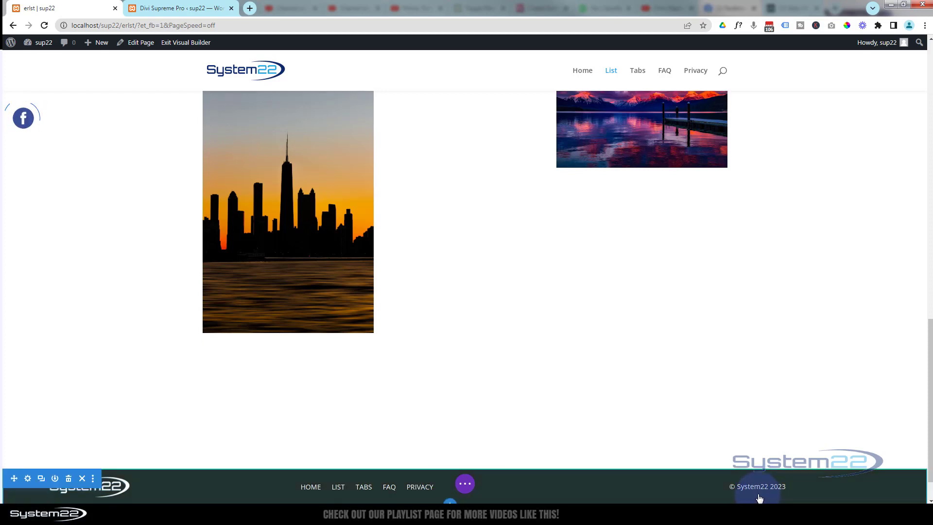
{"action": "left_click", "coordinate": [684, 443]}
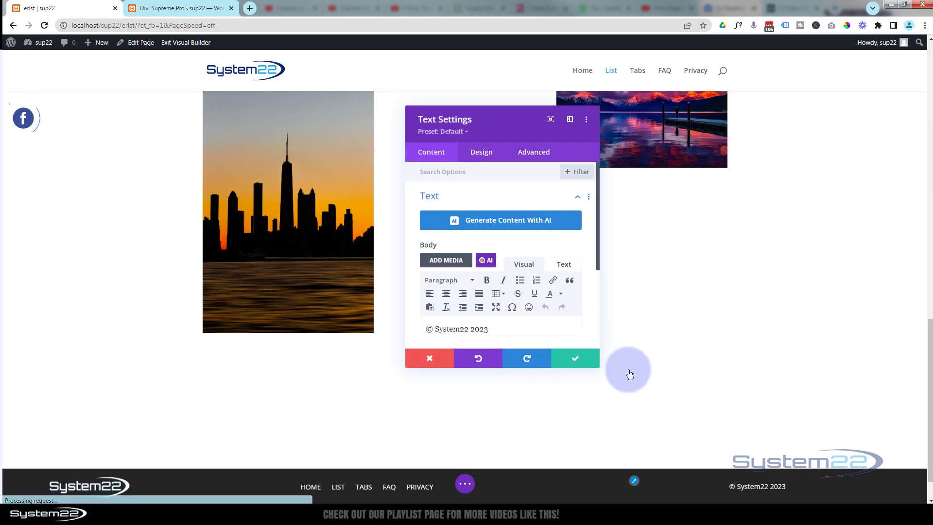
{"action": "left_click", "coordinate": [534, 151]}
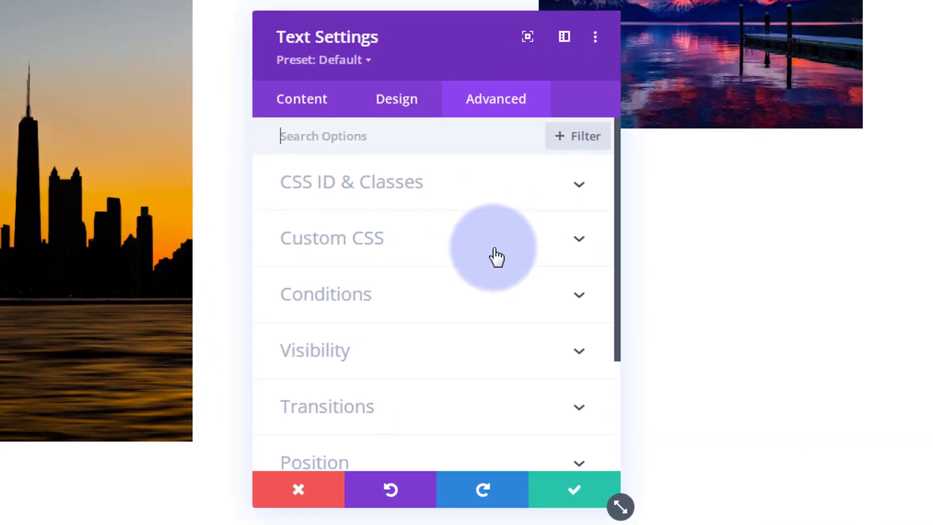
{"action": "scroll", "coordinate": [508, 248], "scroll_direction": "down", "scroll_amount": 2}
{"action": "left_click", "coordinate": [494, 253]}
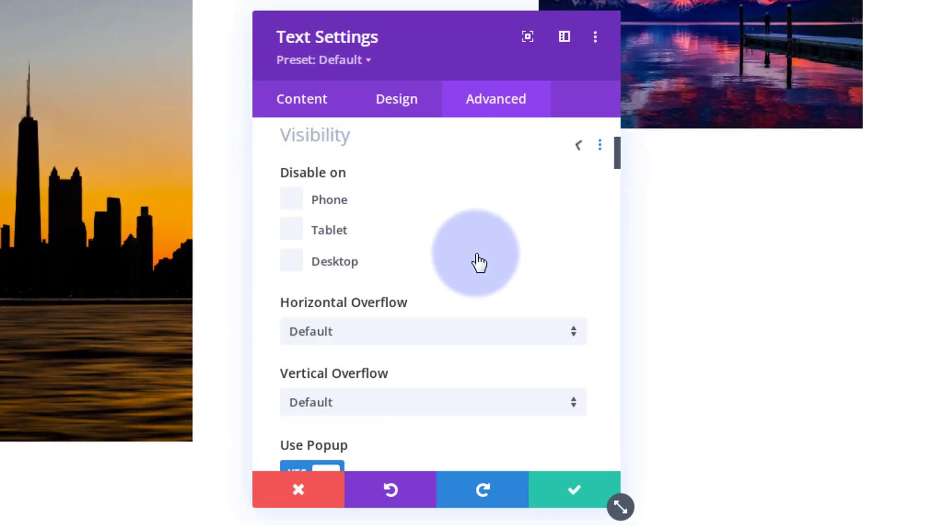
Set the exit-intent popup's Timed Delay to 0s and accept the text module's settings
{"action": "scroll", "coordinate": [498, 294], "scroll_direction": "down", "scroll_amount": 4}
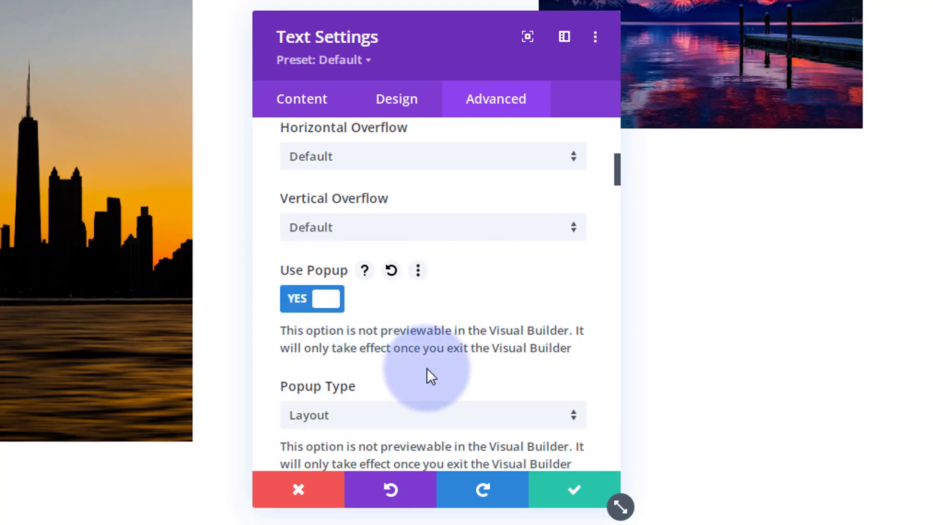
{"action": "scroll", "coordinate": [431, 365], "scroll_direction": "down", "scroll_amount": 4}
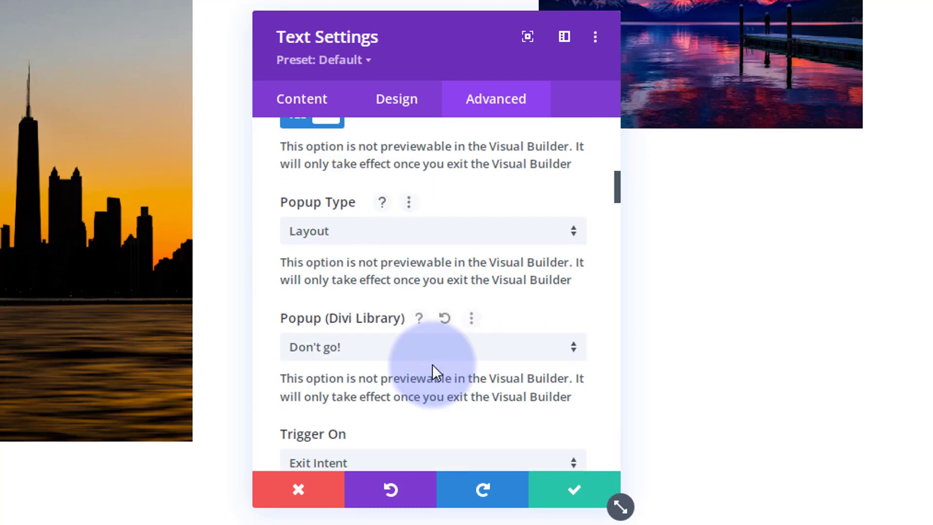
{"action": "scroll", "coordinate": [432, 367], "scroll_direction": "down", "scroll_amount": 4}
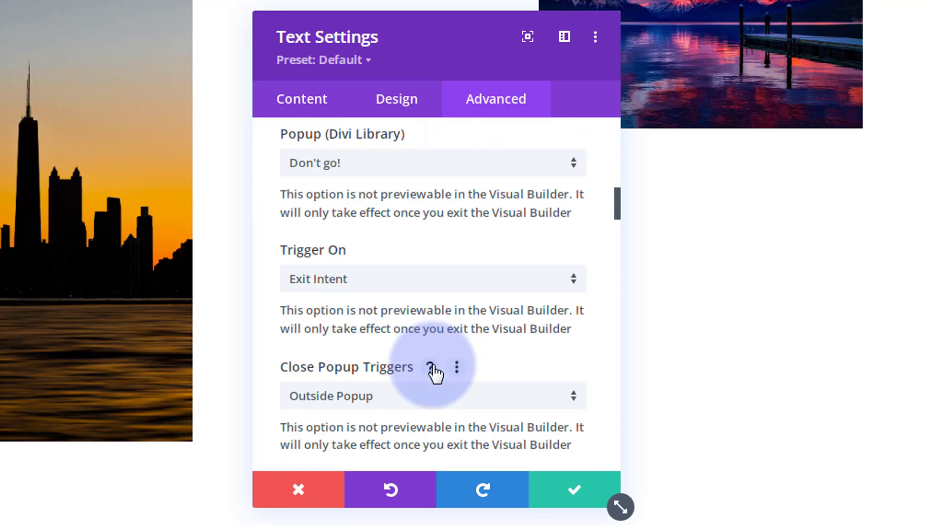
{"action": "scroll", "coordinate": [434, 373], "scroll_direction": "down", "scroll_amount": 2}
{"action": "scroll", "coordinate": [434, 374], "scroll_direction": "down", "scroll_amount": 2}
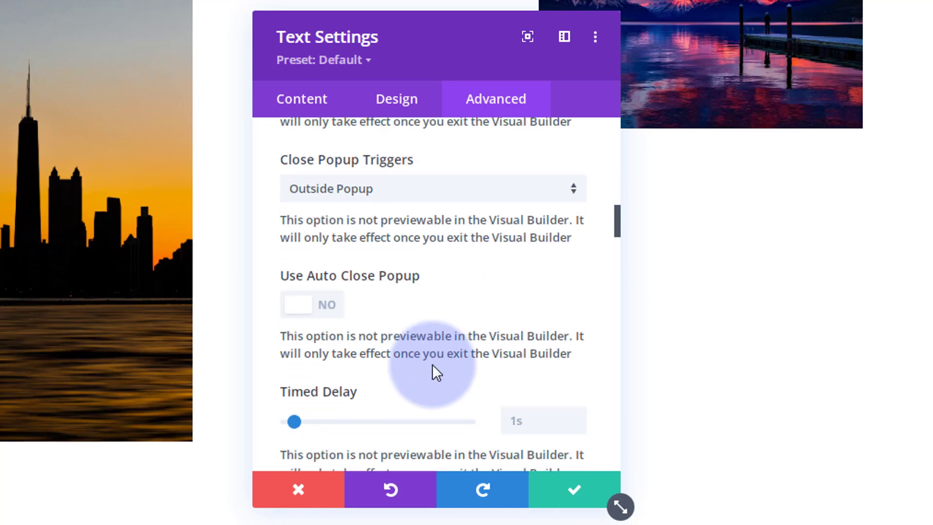
{"action": "scroll", "coordinate": [432, 363], "scroll_direction": "down", "scroll_amount": 2}
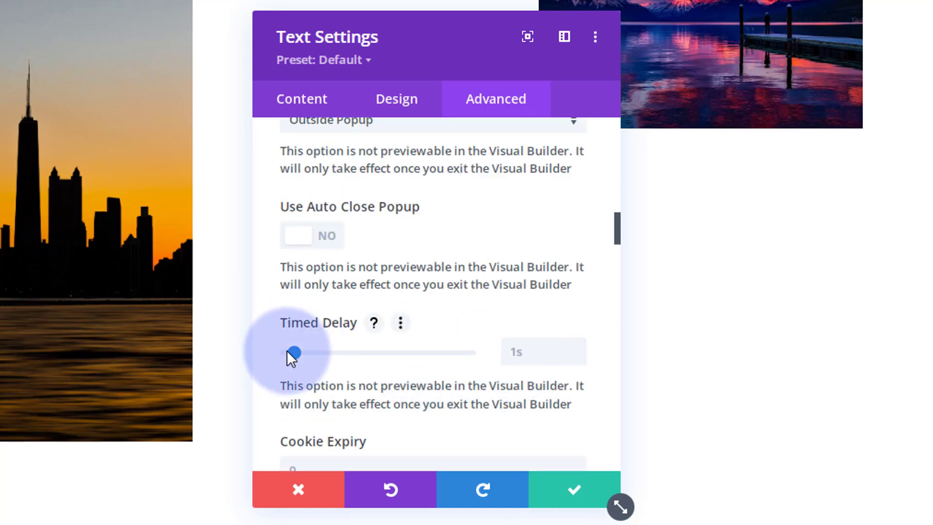
{"action": "left_click_drag", "start_coordinate": [295, 351], "coordinate": [264, 354]}
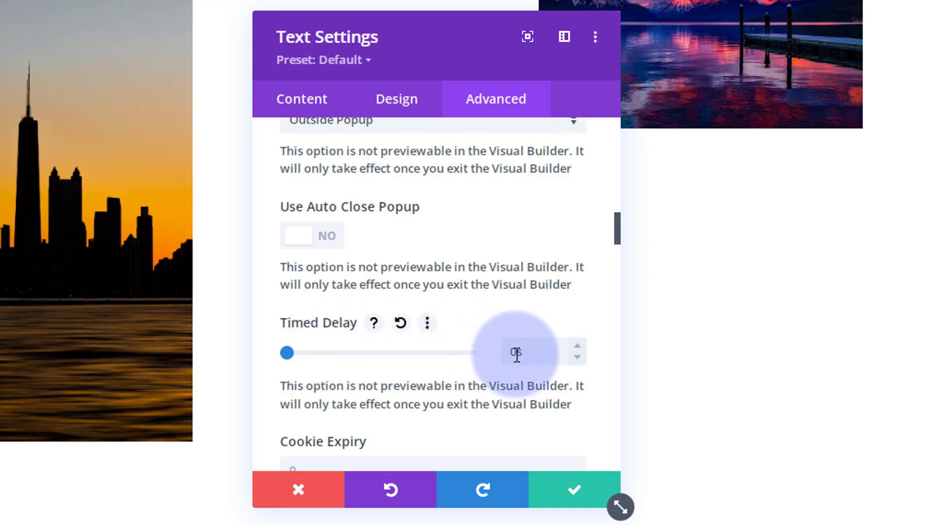
{"action": "left_click", "coordinate": [565, 490]}
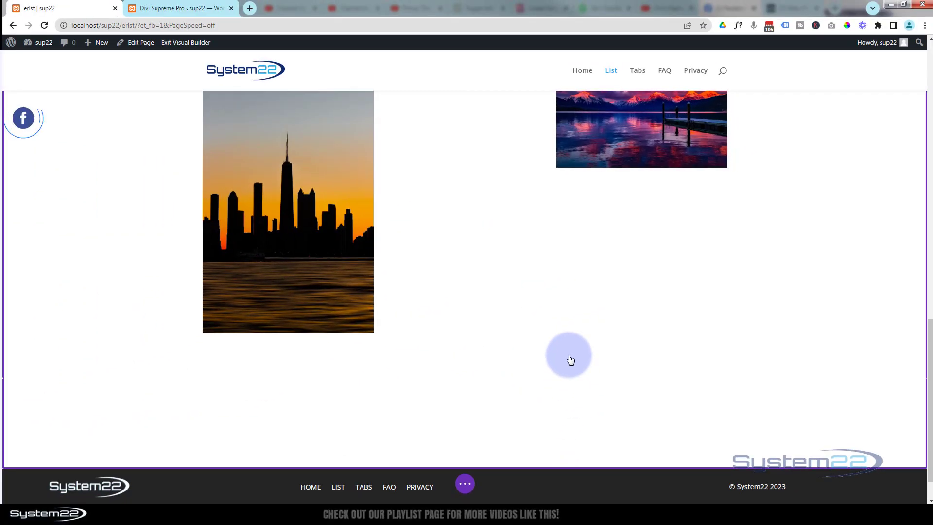
Save the List page and exit the Visual Builder
{"action": "left_click", "coordinate": [465, 484]}
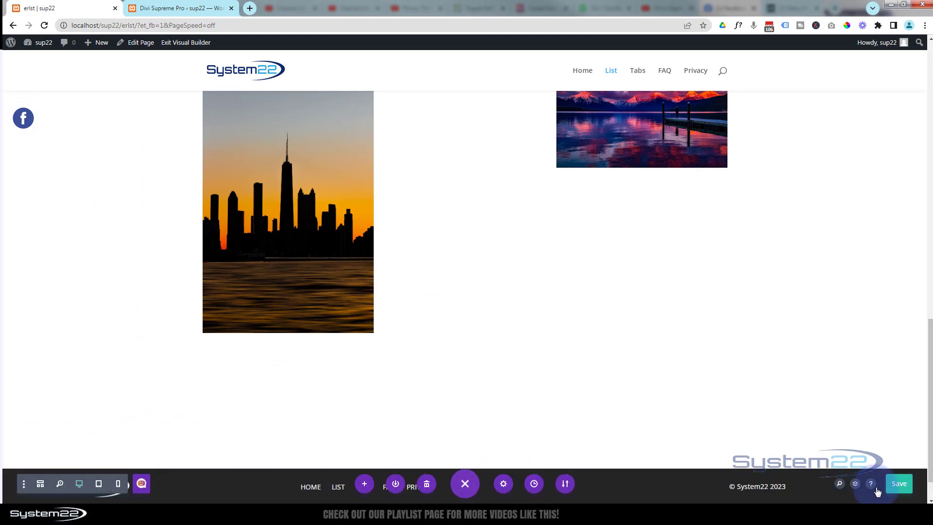
{"action": "left_click", "coordinate": [898, 483]}
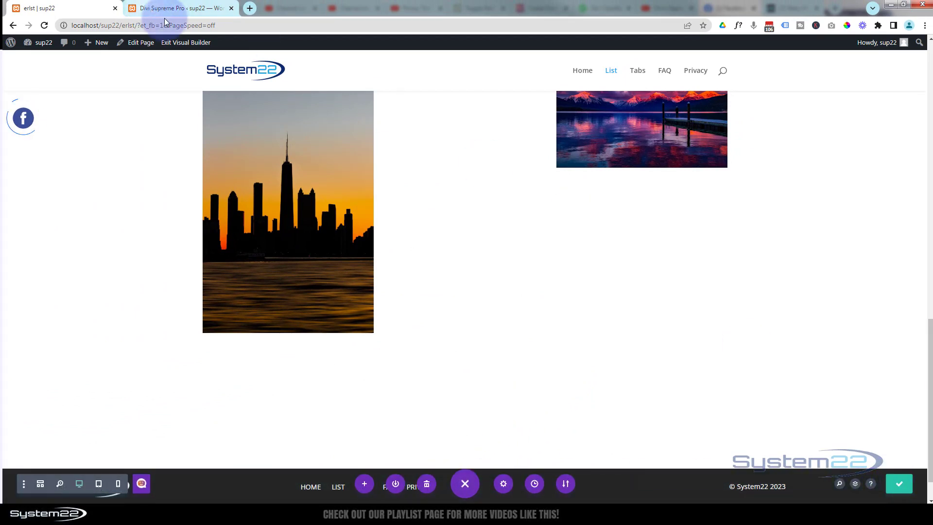
{"action": "left_click", "coordinate": [178, 42]}
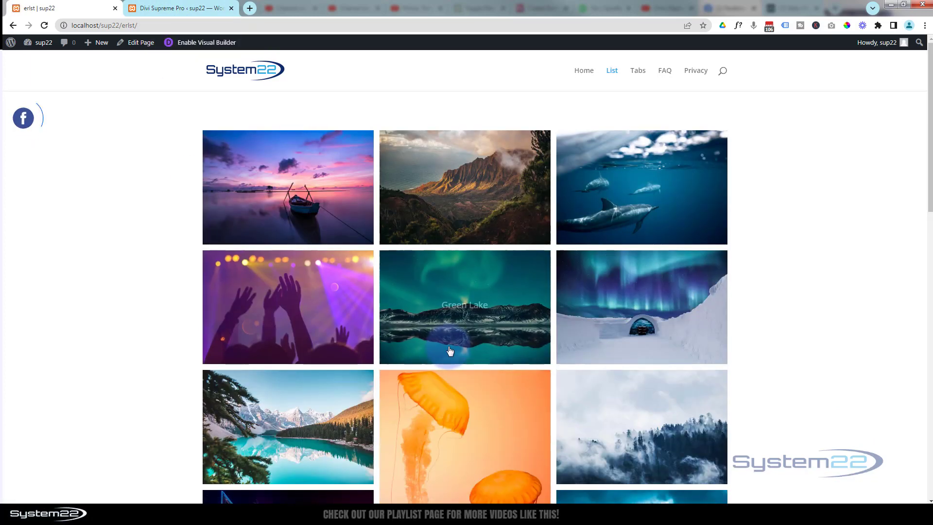
Test the exit-intent popup twice from different scroll depths on the live List page, dismissing it each time
{"action": "scroll", "coordinate": [450, 350], "scroll_direction": "down", "scroll_amount": 5}
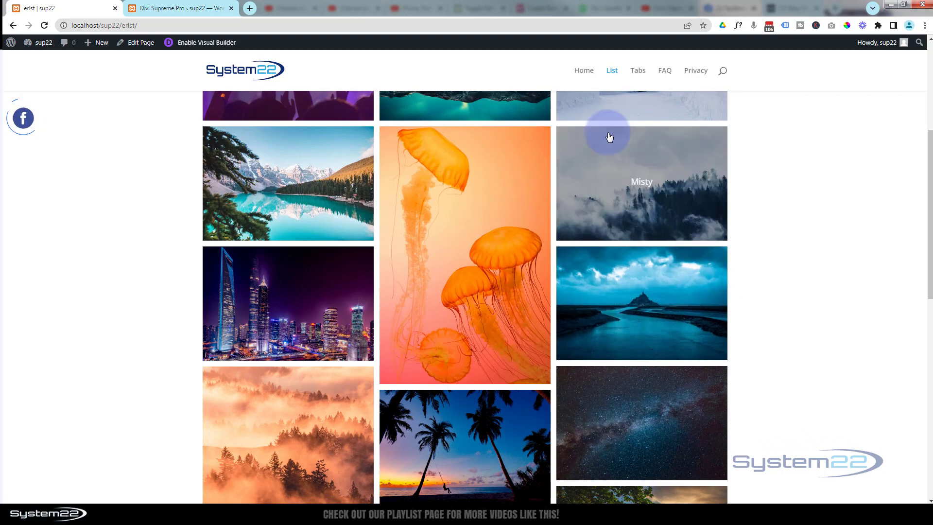
{"action": "mouse_move", "coordinate": [553, 27]}
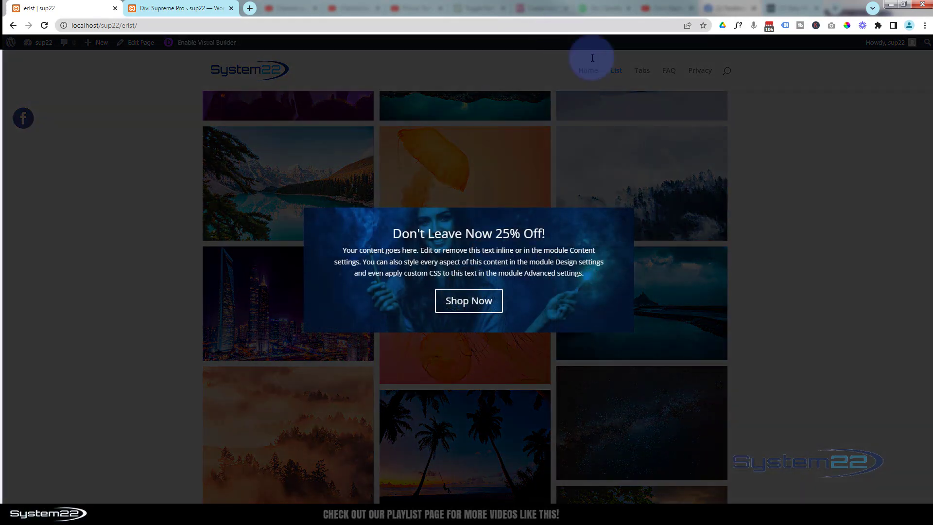
{"action": "left_click", "coordinate": [767, 299]}
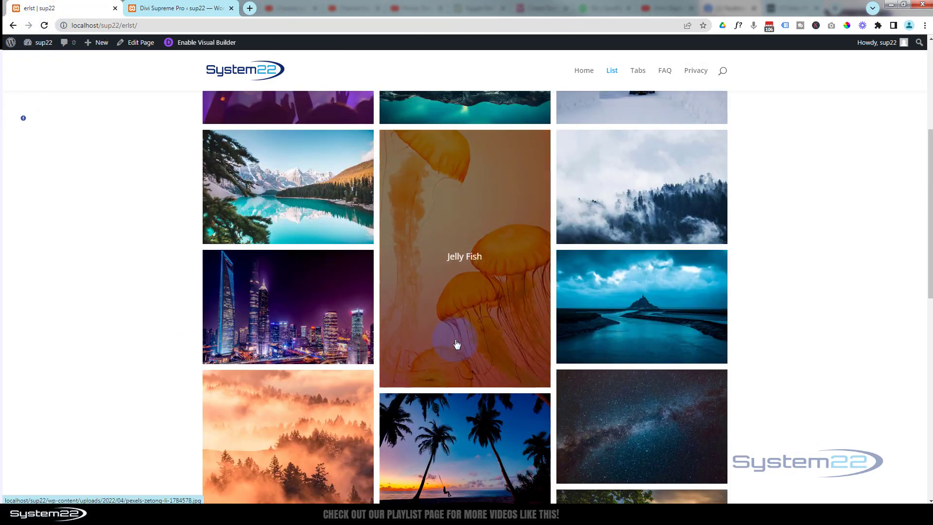
{"action": "scroll", "coordinate": [460, 337], "scroll_direction": "up", "scroll_amount": 2}
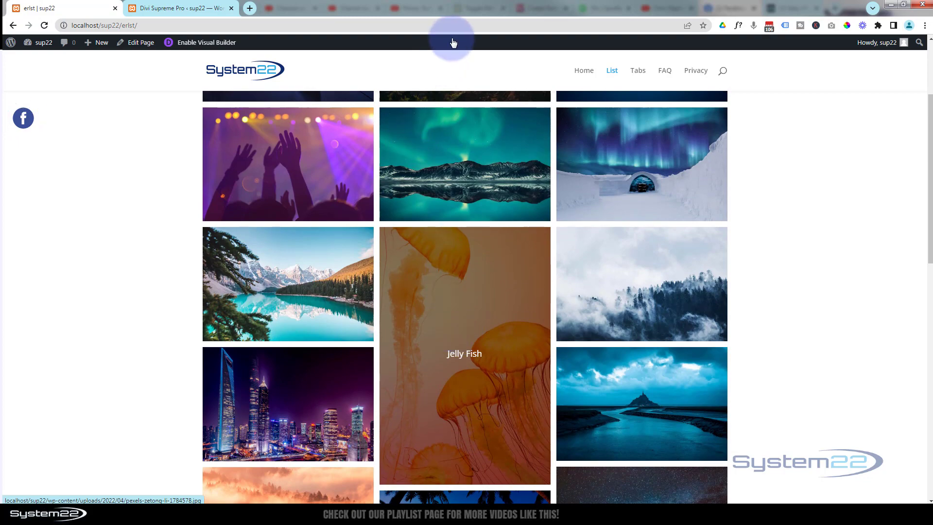
{"action": "mouse_move", "coordinate": [451, 37]}
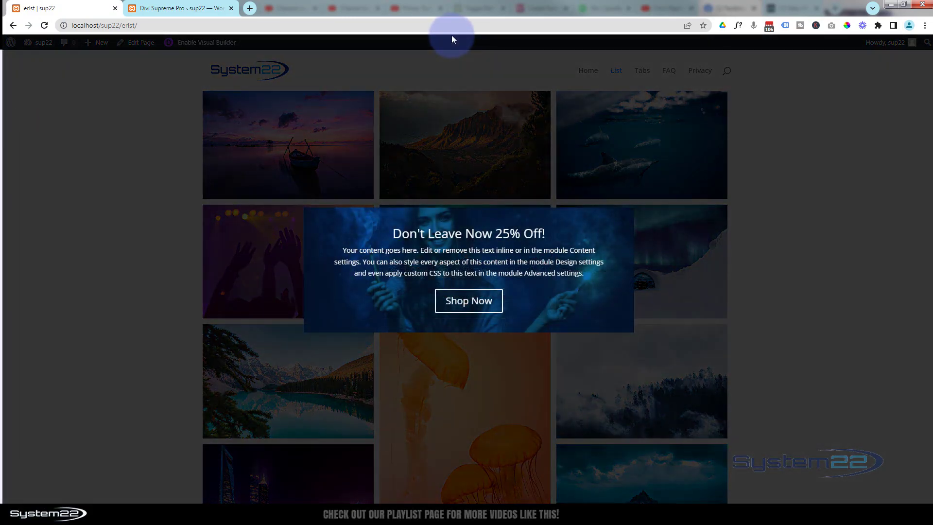
{"action": "left_click", "coordinate": [162, 305]}
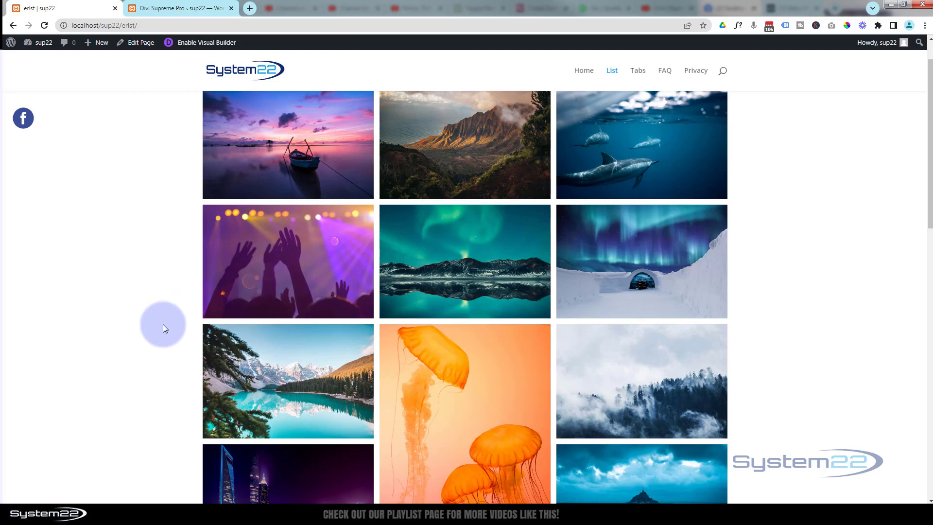
Return to the home page, trigger the exit-intent popup, try its Shop Now link and dismiss the popup
{"action": "left_click", "coordinate": [251, 72]}
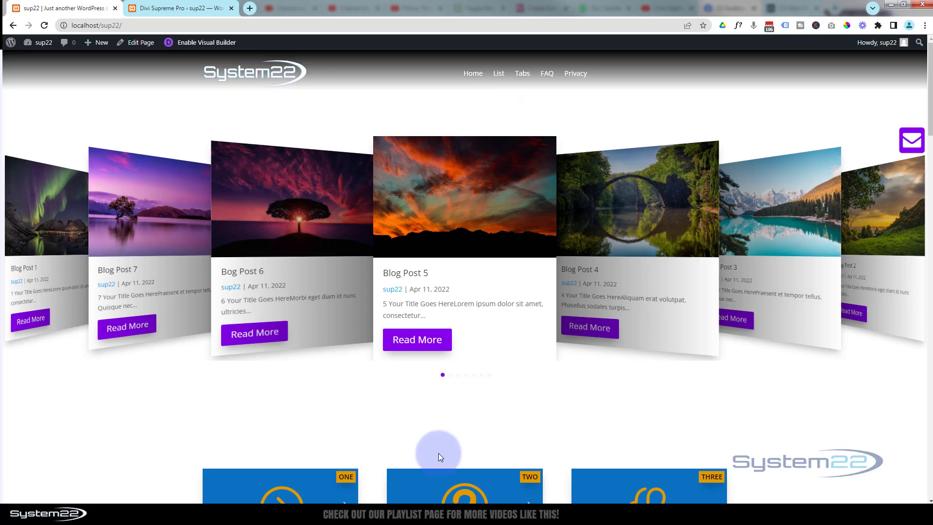
{"action": "scroll", "coordinate": [438, 452], "scroll_direction": "down", "scroll_amount": 6}
{"action": "scroll", "coordinate": [438, 452], "scroll_direction": "down", "scroll_amount": 5}
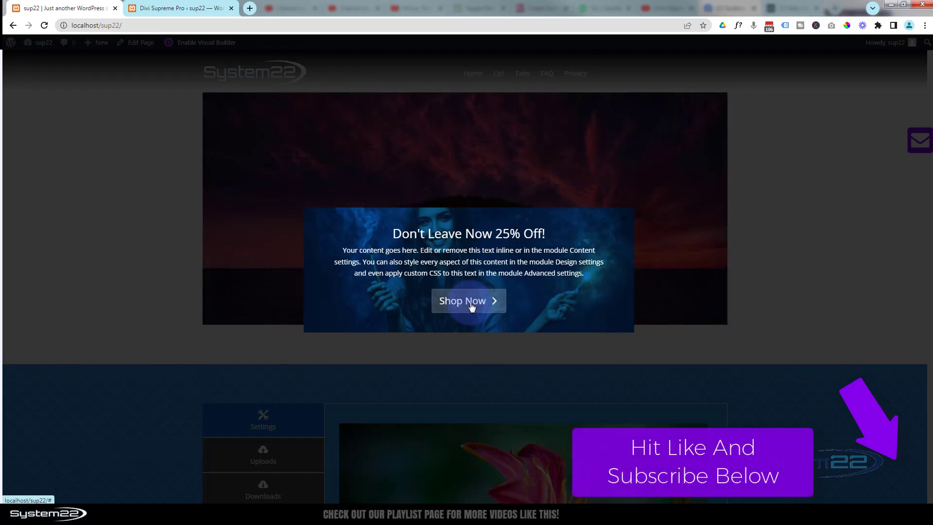
{"action": "left_click", "coordinate": [471, 306]}
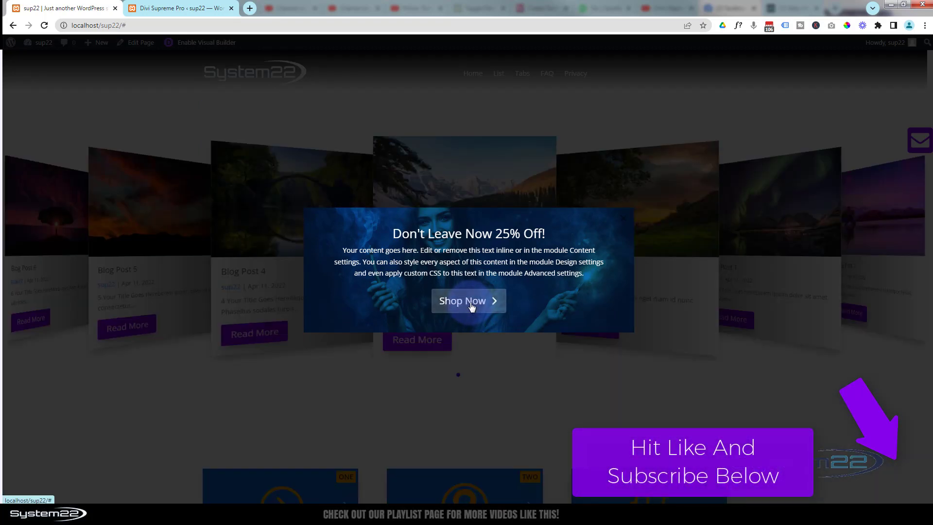
{"action": "left_click", "coordinate": [512, 382]}
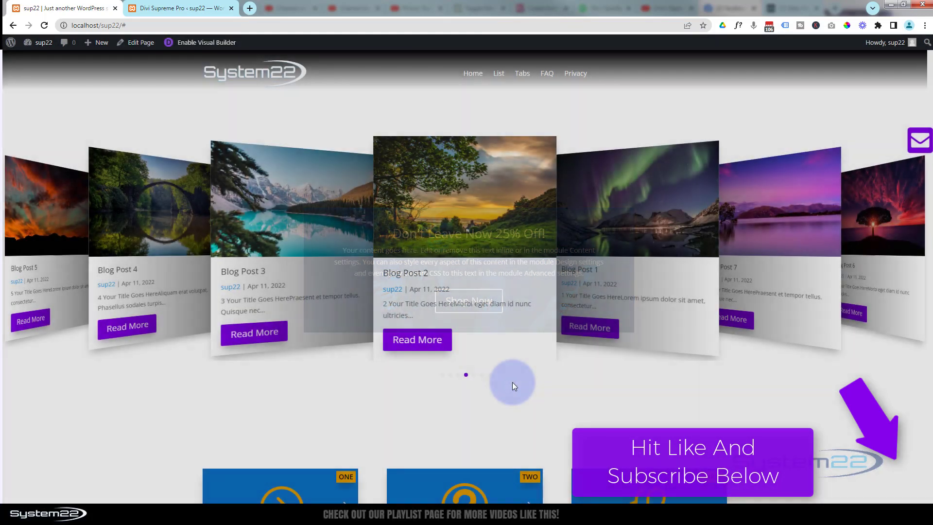